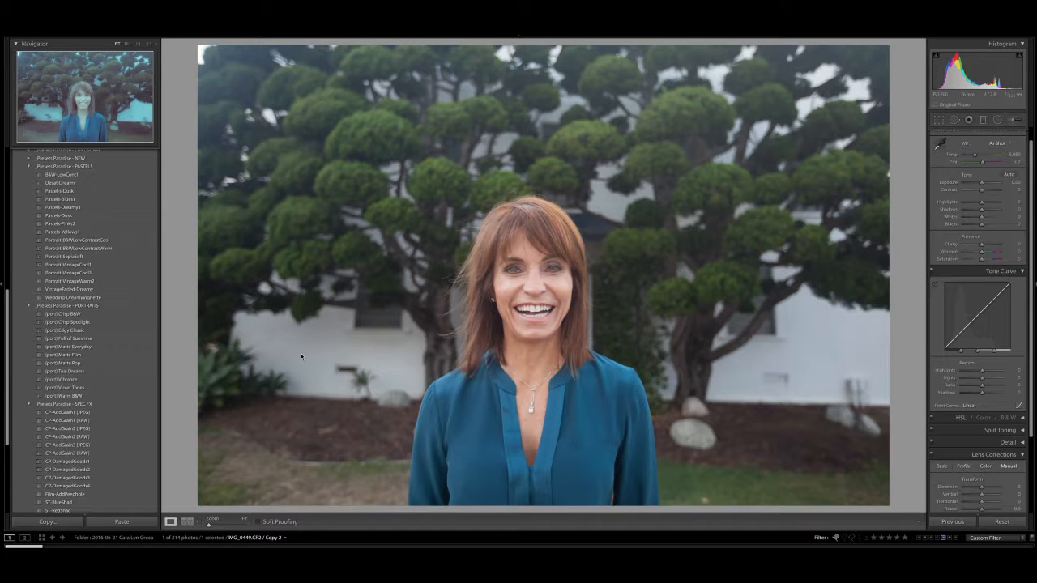
Step: Apply the (port) Crisp B&W preset to the portrait and review its basic and black-and-white mix settings
click(77, 315)
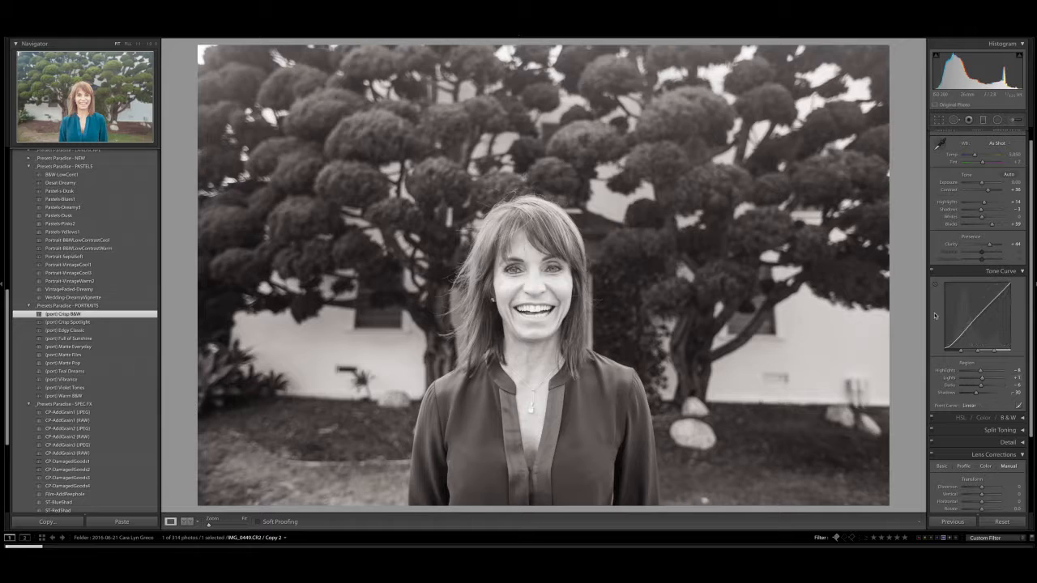
scroll(971, 253, up, 2)
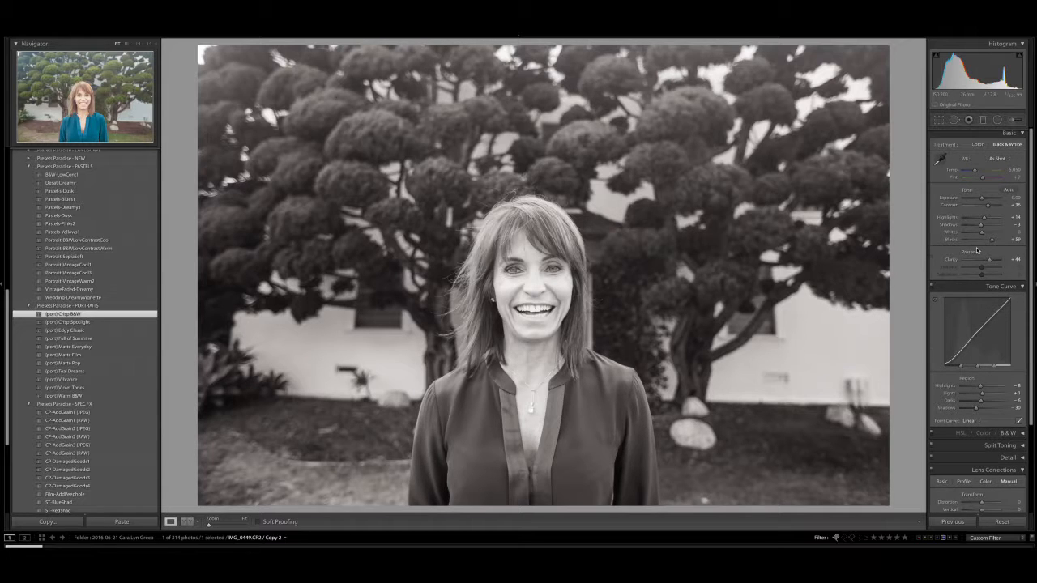
scroll(977, 250, down, 3)
click(953, 397)
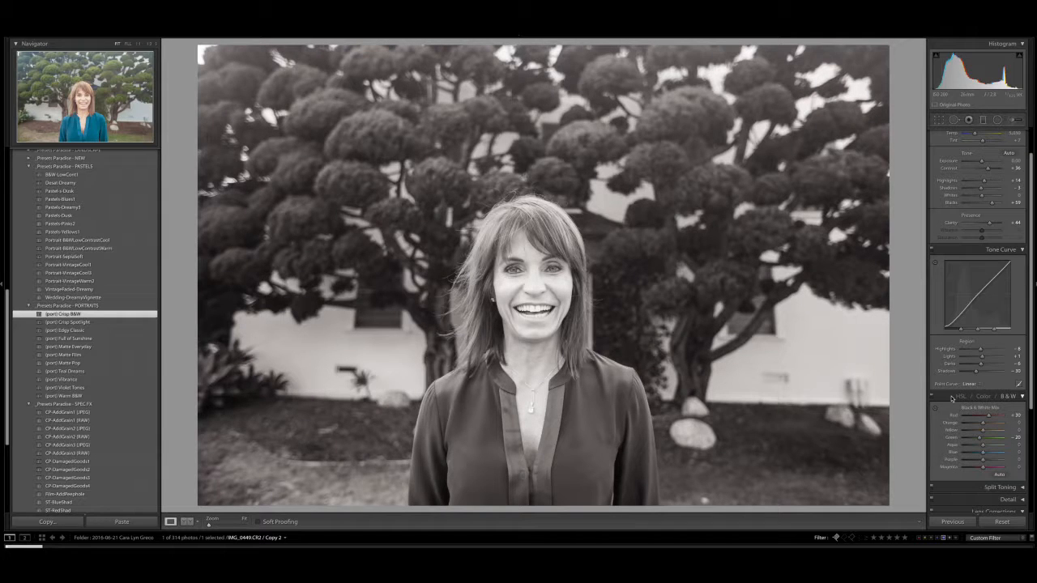
click(952, 397)
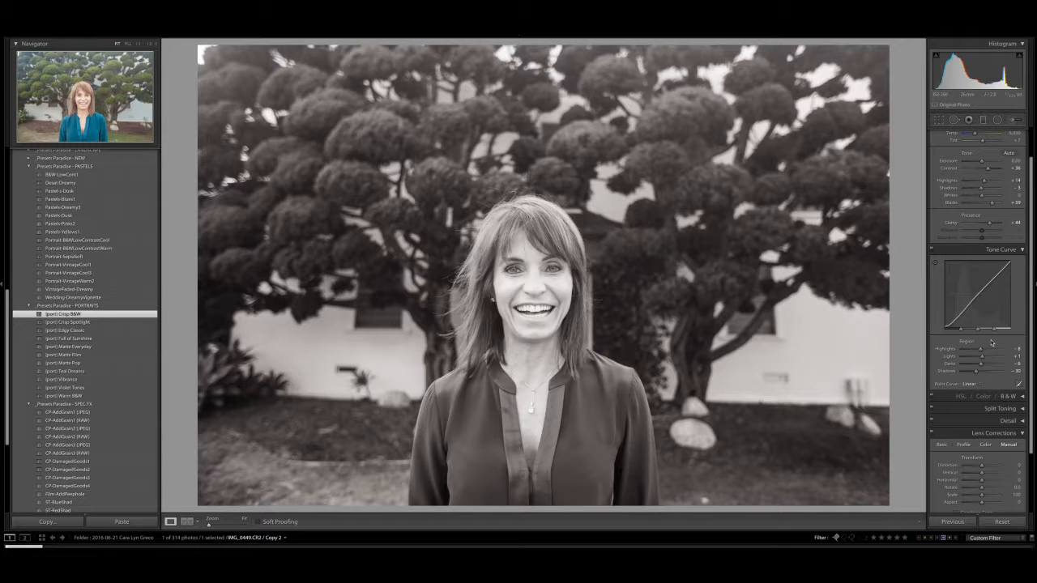
Step: Set the tone curve regions to Highlights -27, Lights +14 and Darks -28, and reset Shadows to 0
scroll(991, 343, up, 1)
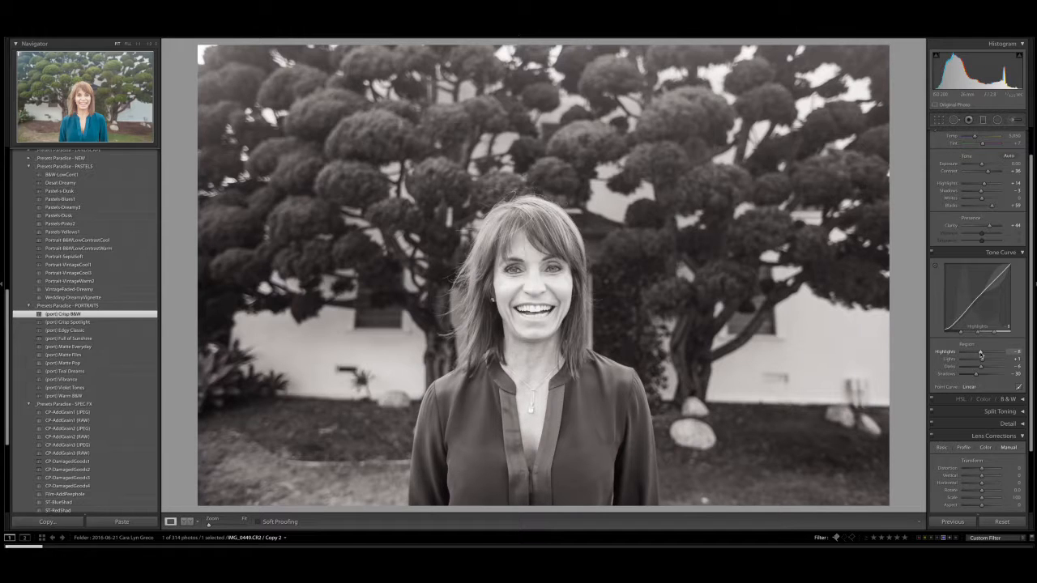
mouse_move(981, 353)
mouse_down()
mouse_move(990, 354)
mouse_move(976, 353)
mouse_up()
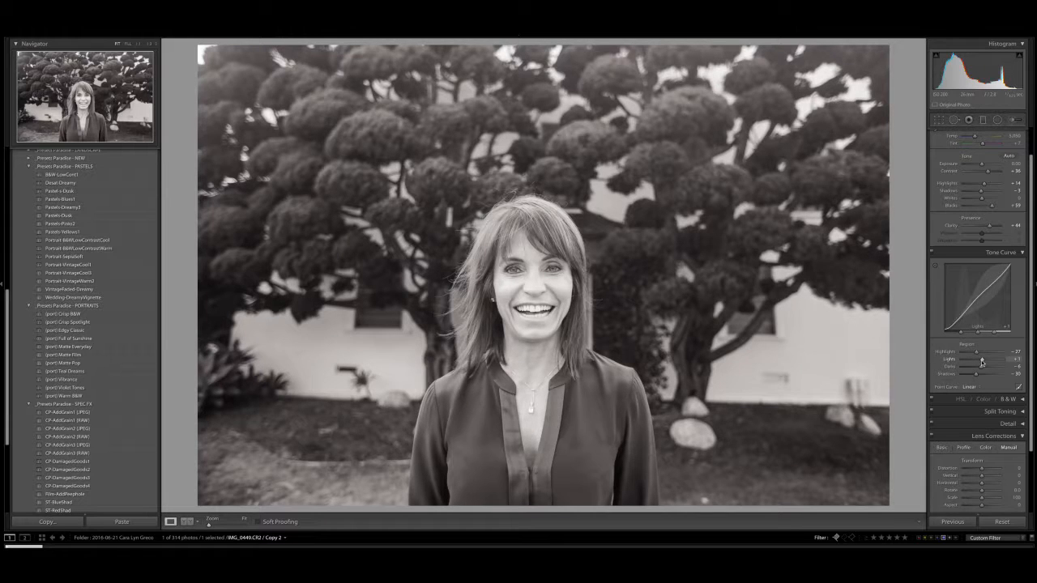
mouse_move(981, 362)
mouse_down()
mouse_move(990, 367)
mouse_move(975, 378)
mouse_move(989, 376)
mouse_move(973, 378)
mouse_move(990, 376)
mouse_move(974, 370)
mouse_move(983, 360)
mouse_up()
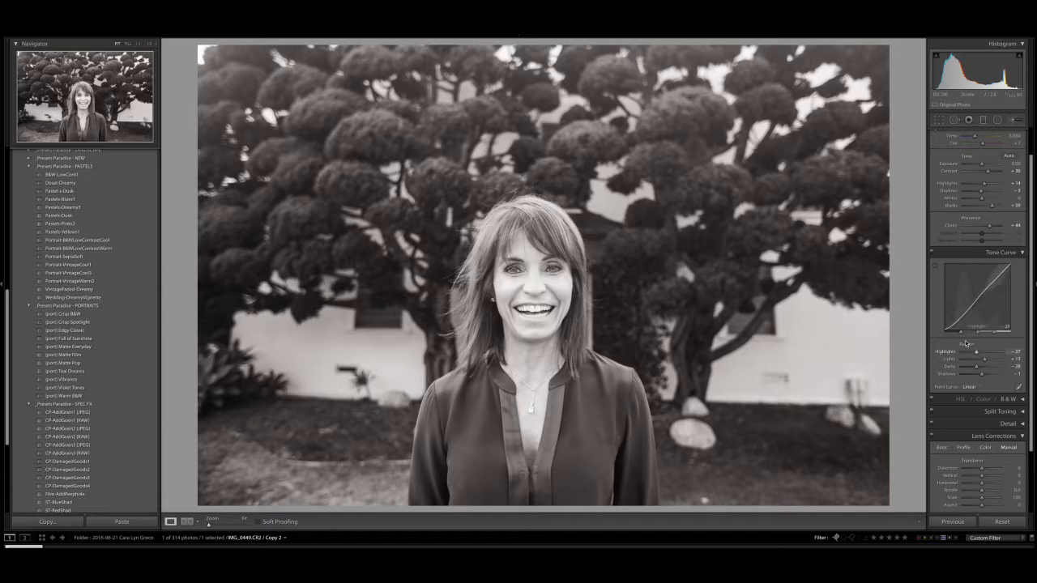
drag(983, 376, 974, 378)
double_click(975, 378)
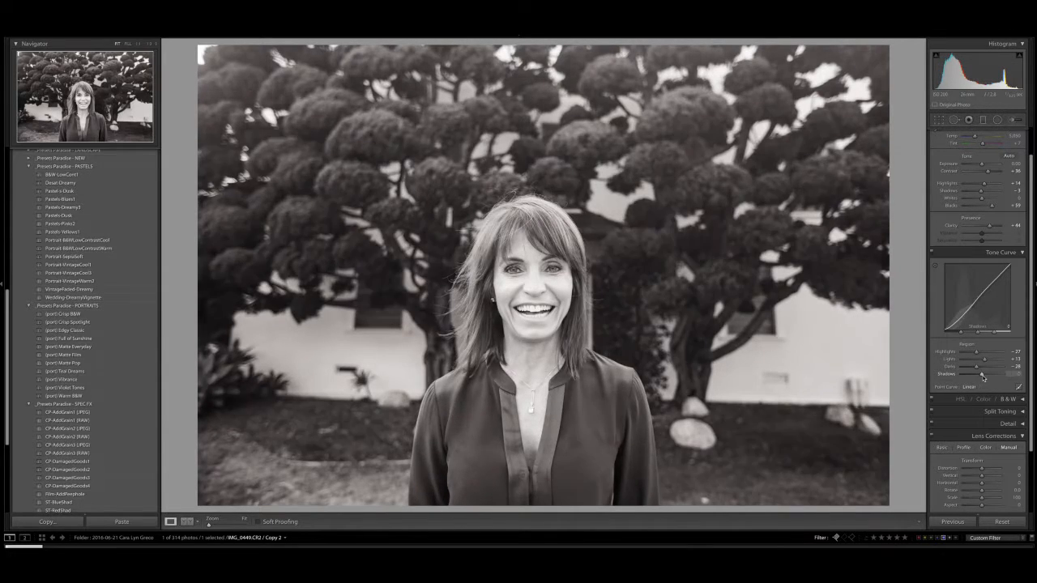
drag(985, 362, 985, 361)
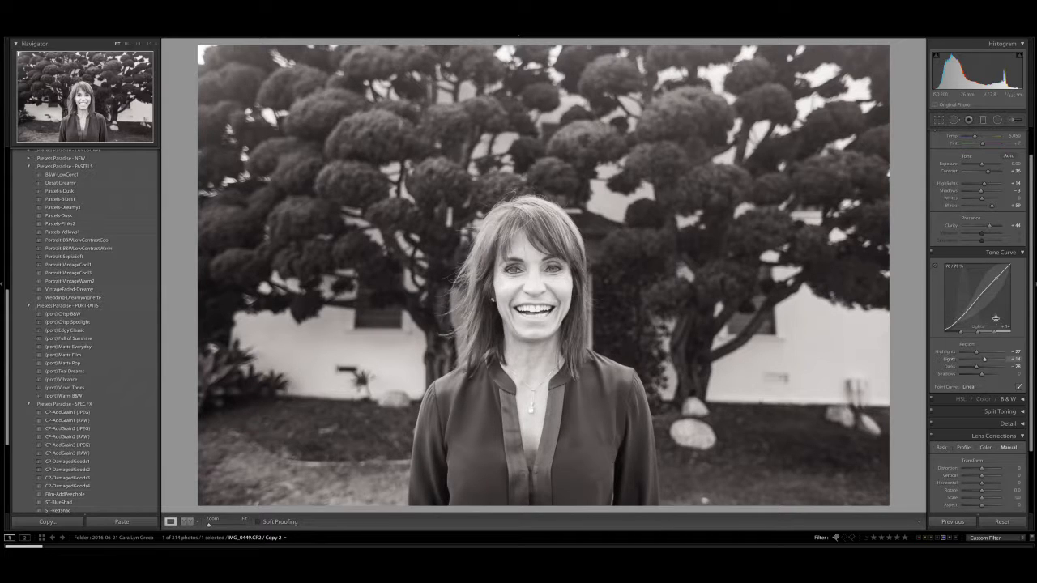
Step: Reshape the parametric tone curve to Highlights -25, Lights +27, Darks -28 and Shadows -3
drag(996, 307, 998, 274)
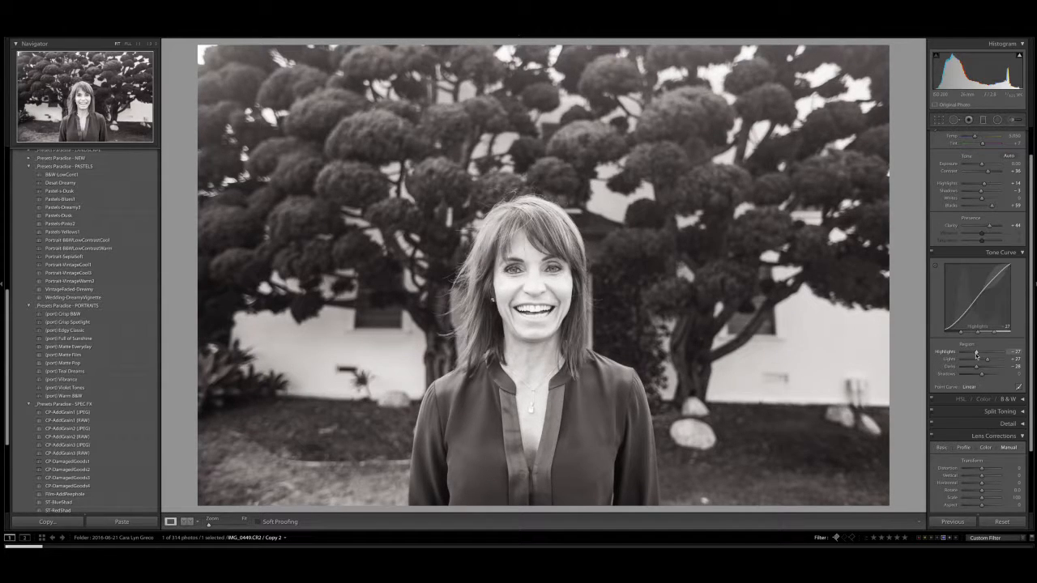
drag(976, 354, 981, 376)
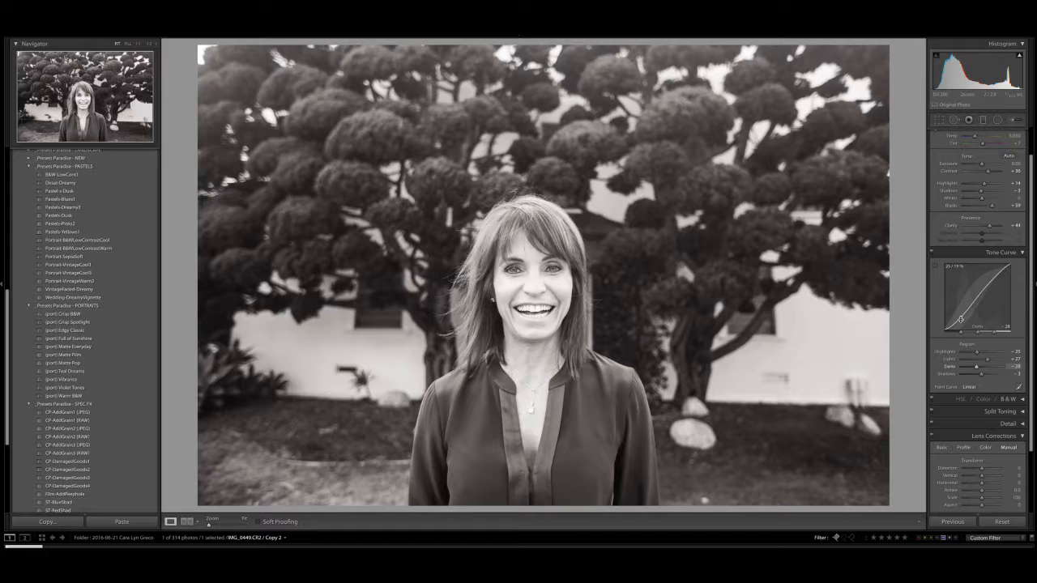
drag(961, 319, 972, 302)
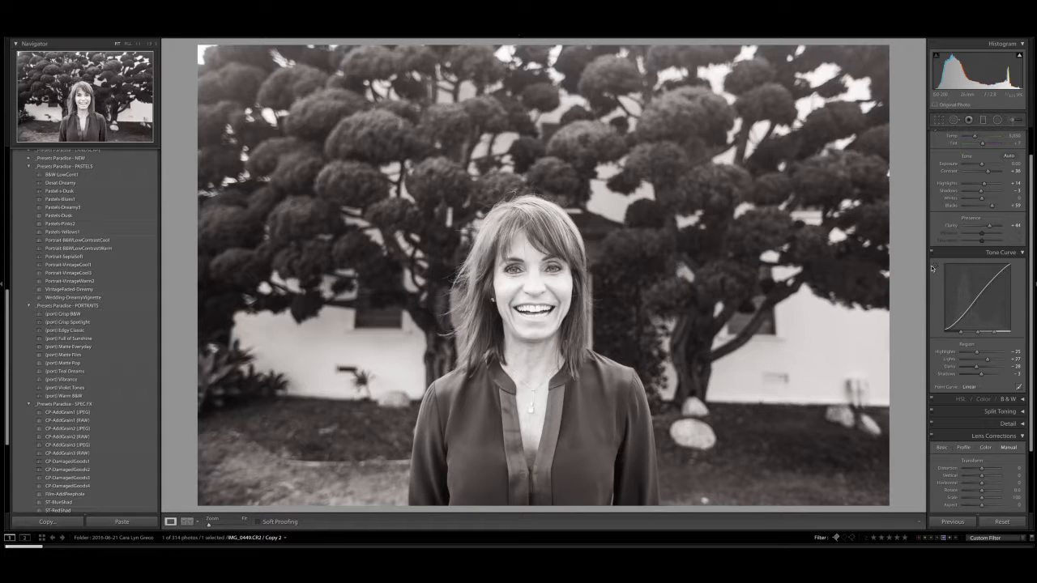
Step: Use the tone curve's targeted adjustment on the dark foliage for Shadows -55 and on the face for Highlights -44
click(936, 266)
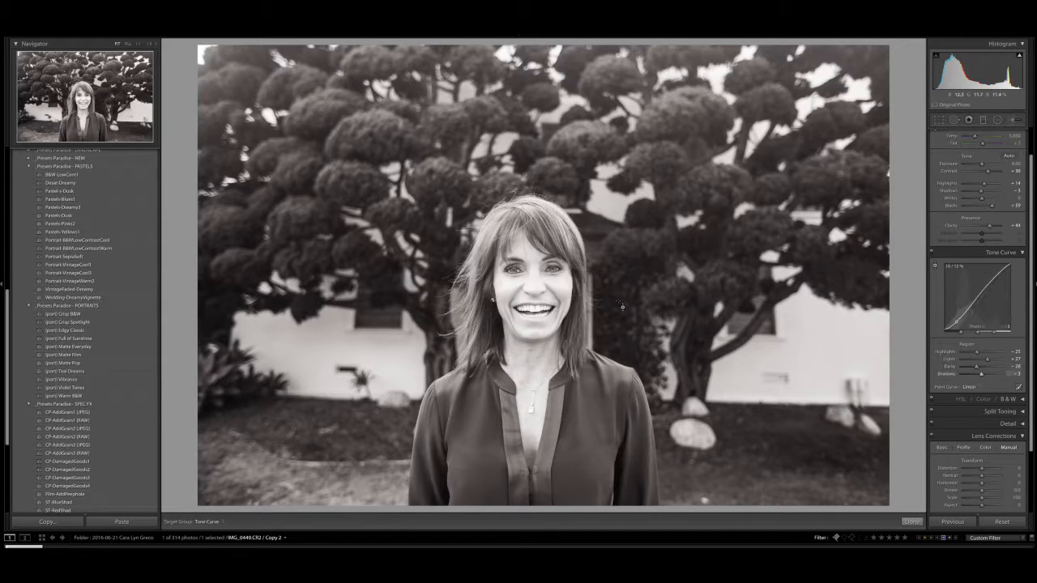
drag(640, 280, 640, 311)
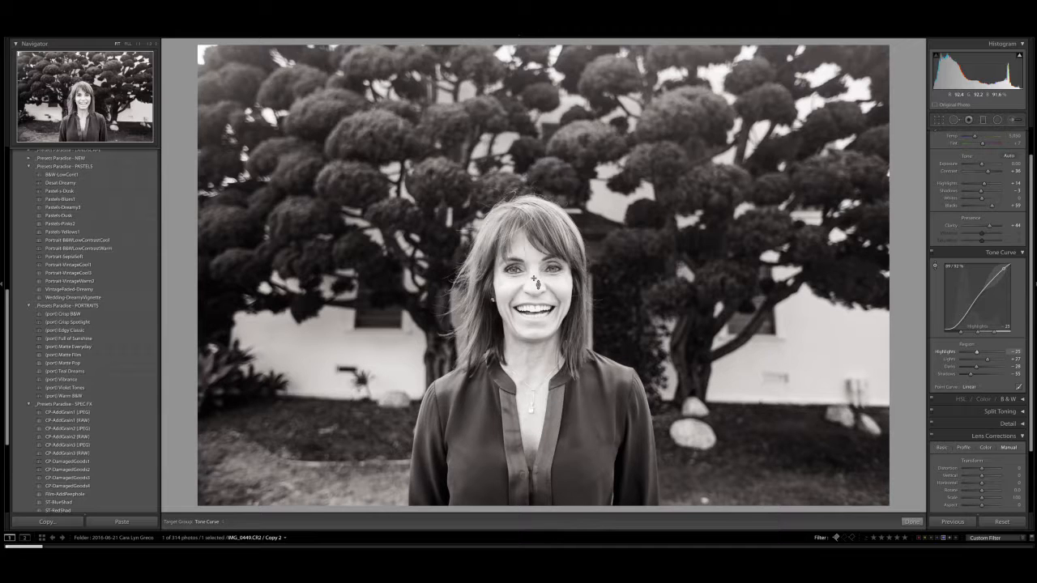
mouse_move(527, 293)
mouse_down()
mouse_move(527, 267)
mouse_move(527, 315)
mouse_move(533, 277)
mouse_up()
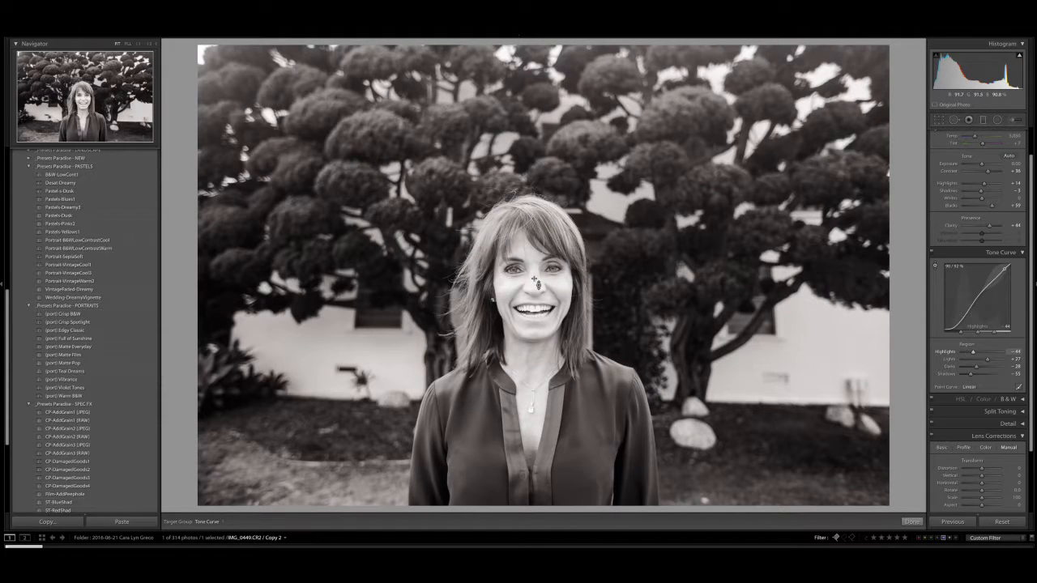
click(935, 267)
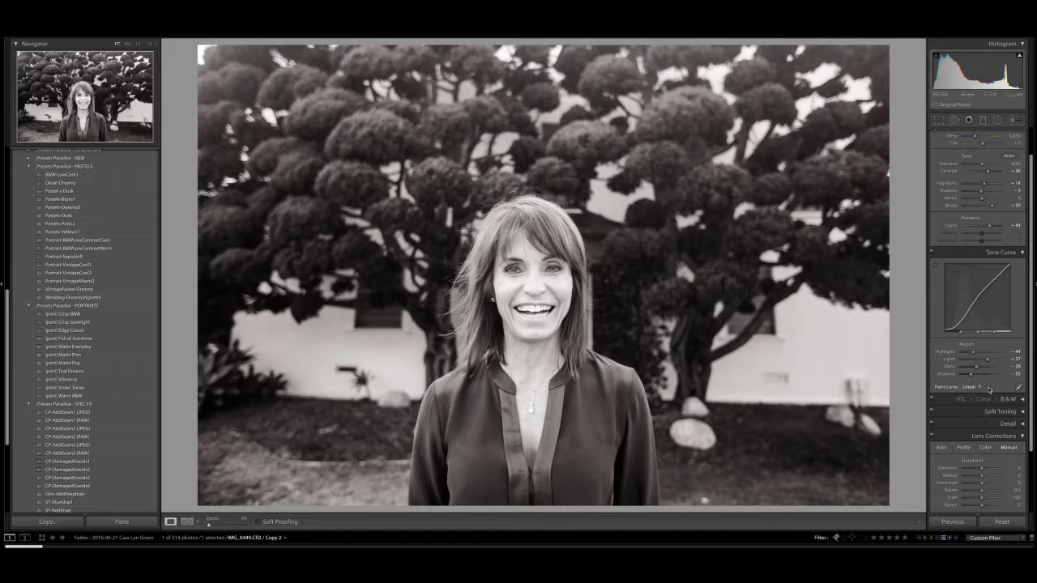
Step: Try the Medium Contrast and Strong Contrast point curves on the portrait
click(980, 388)
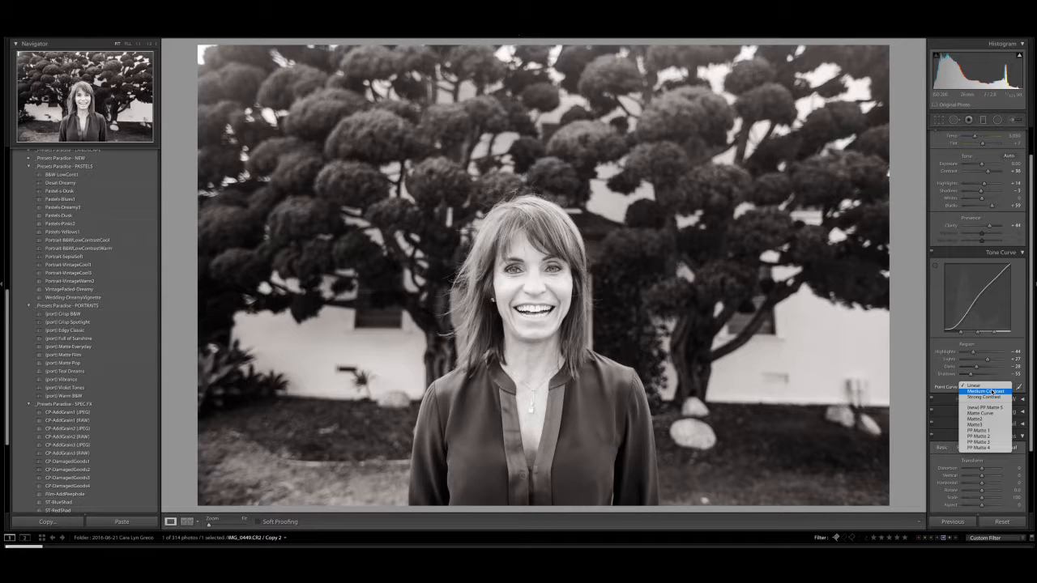
click(993, 392)
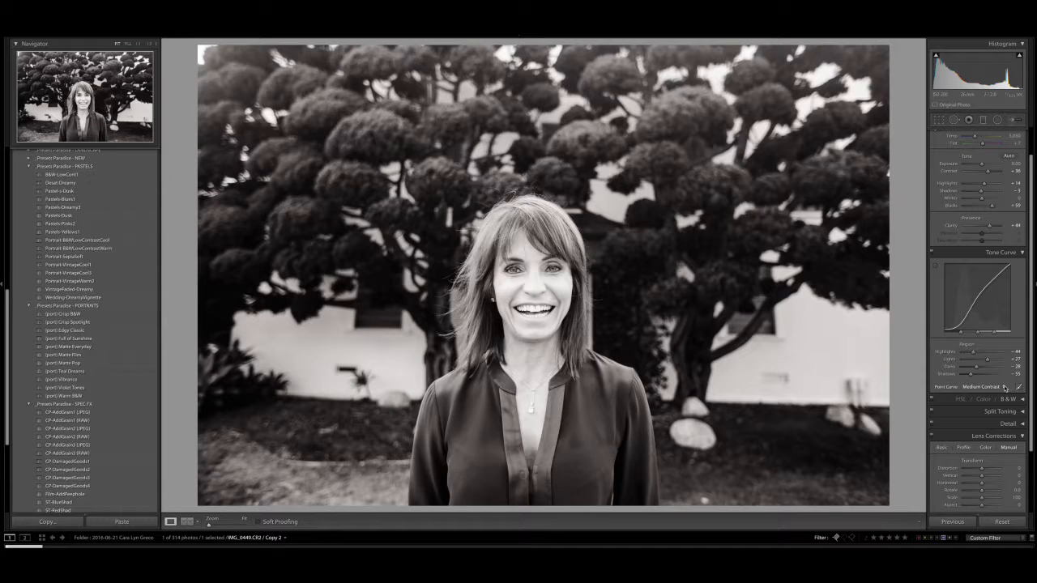
click(1005, 388)
click(1001, 396)
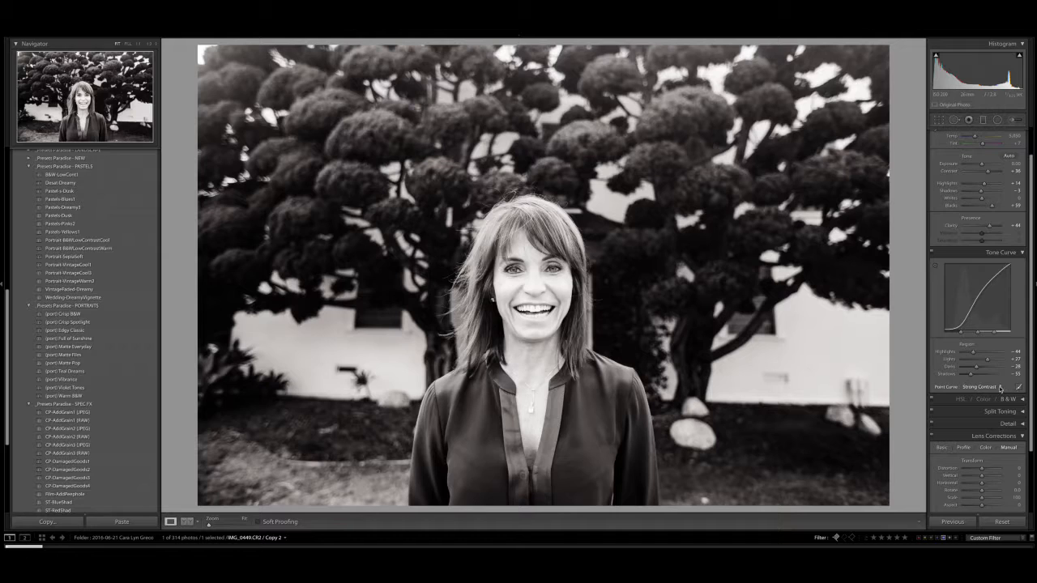
Step: Try the PP Matte 1, PP Matte 2, PP Matte 3 and PP Matte 4 point curves one after another
click(1001, 388)
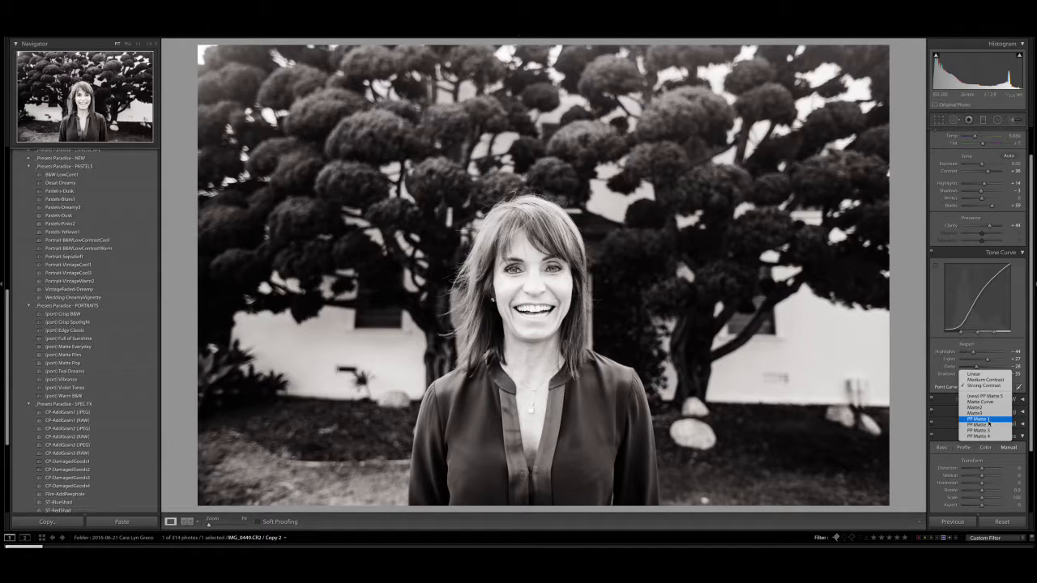
click(988, 421)
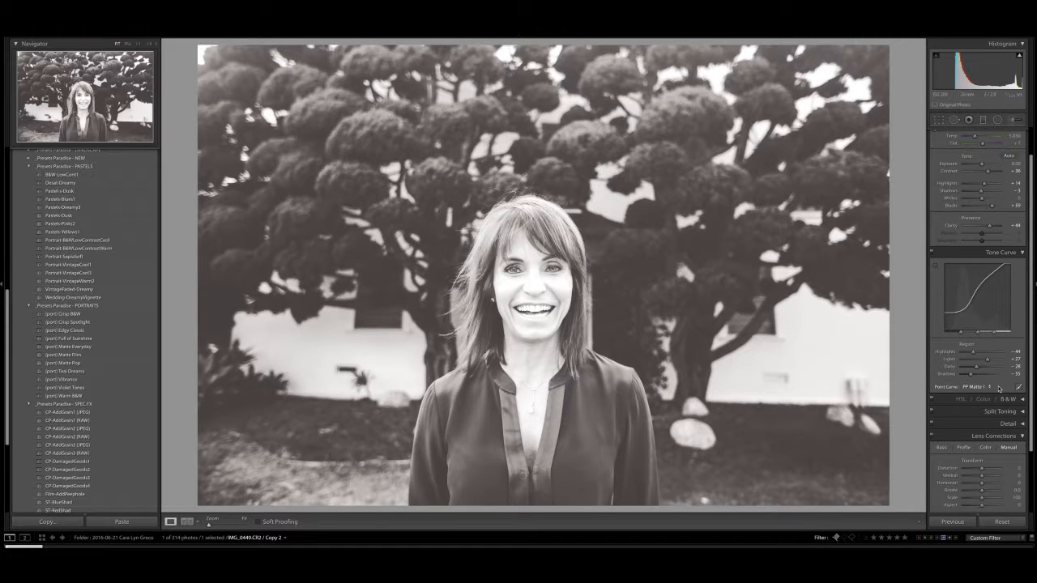
click(985, 388)
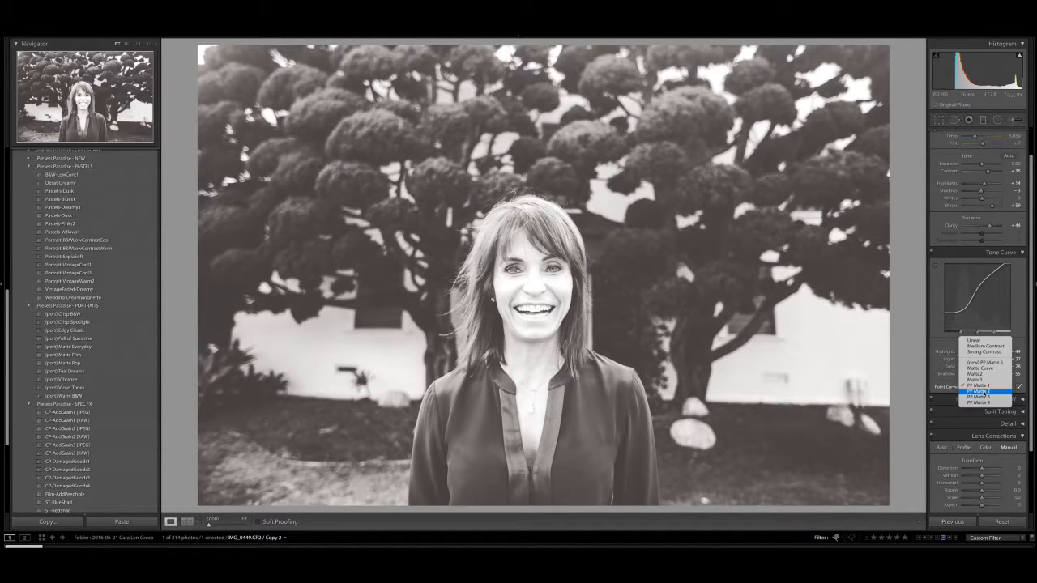
click(983, 392)
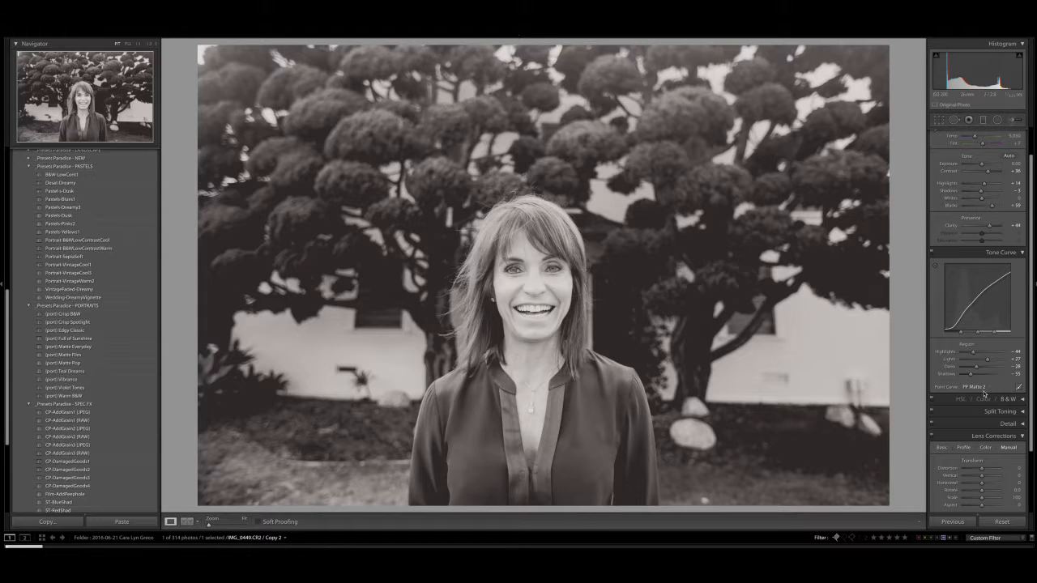
click(984, 389)
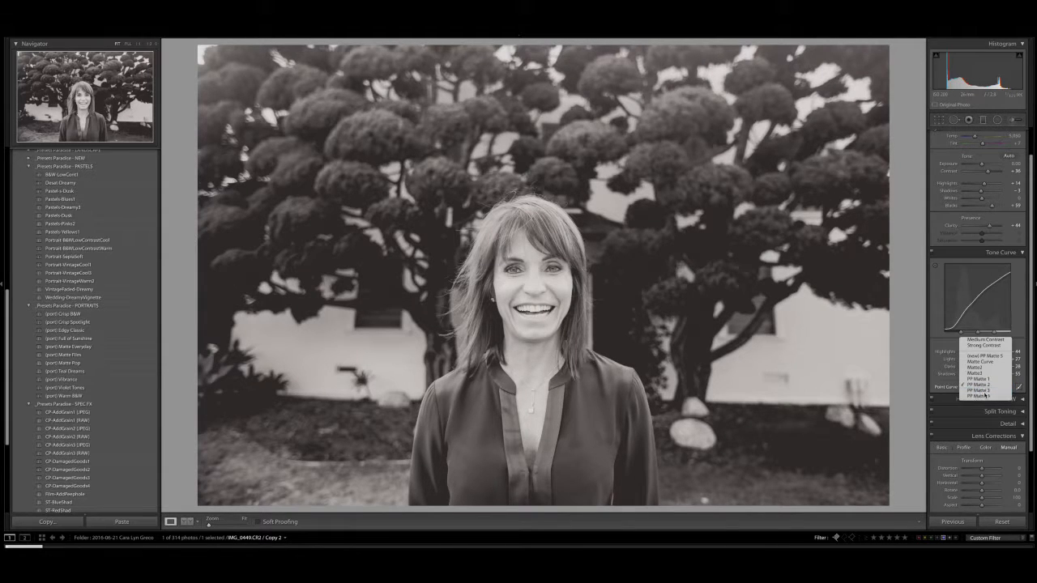
click(984, 391)
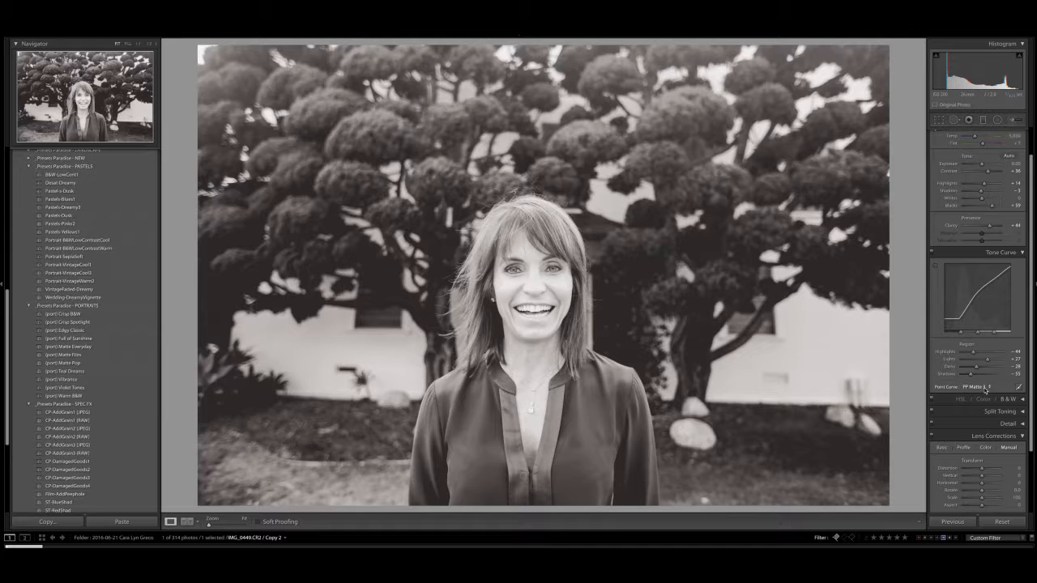
click(987, 387)
click(996, 393)
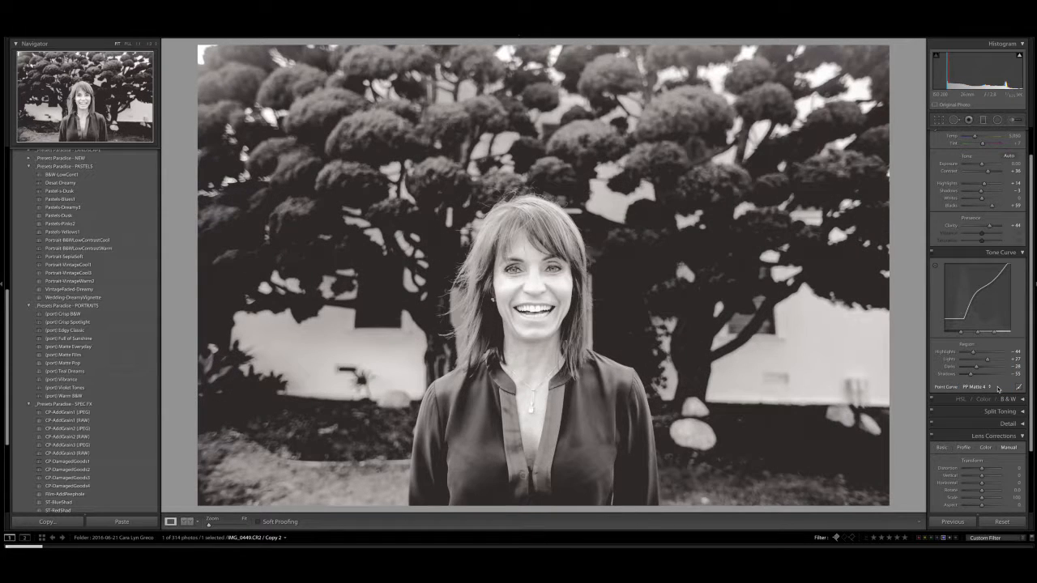
Step: Set the portrait's point curve to PP Matte 1
click(980, 390)
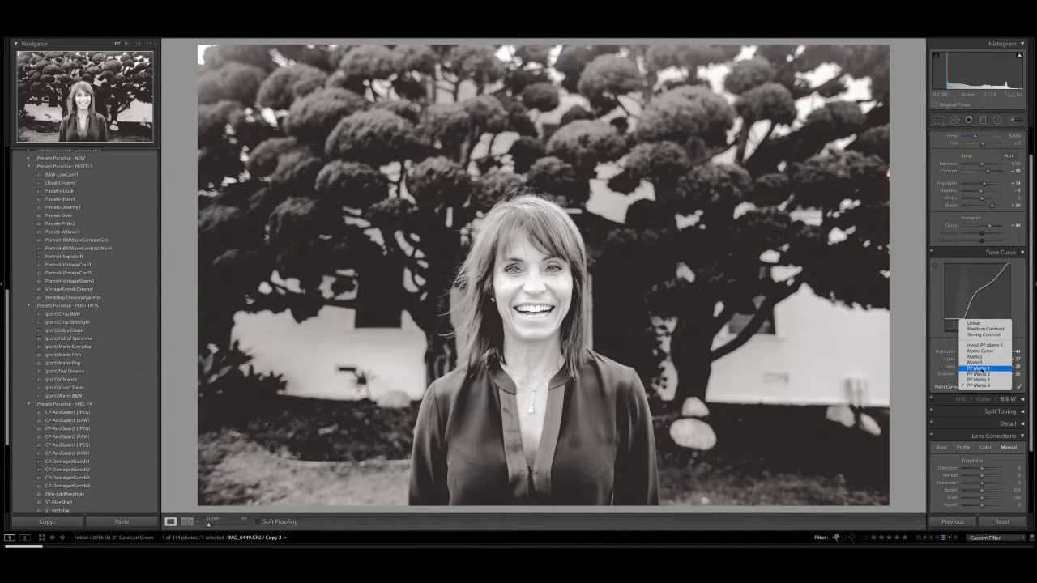
click(979, 381)
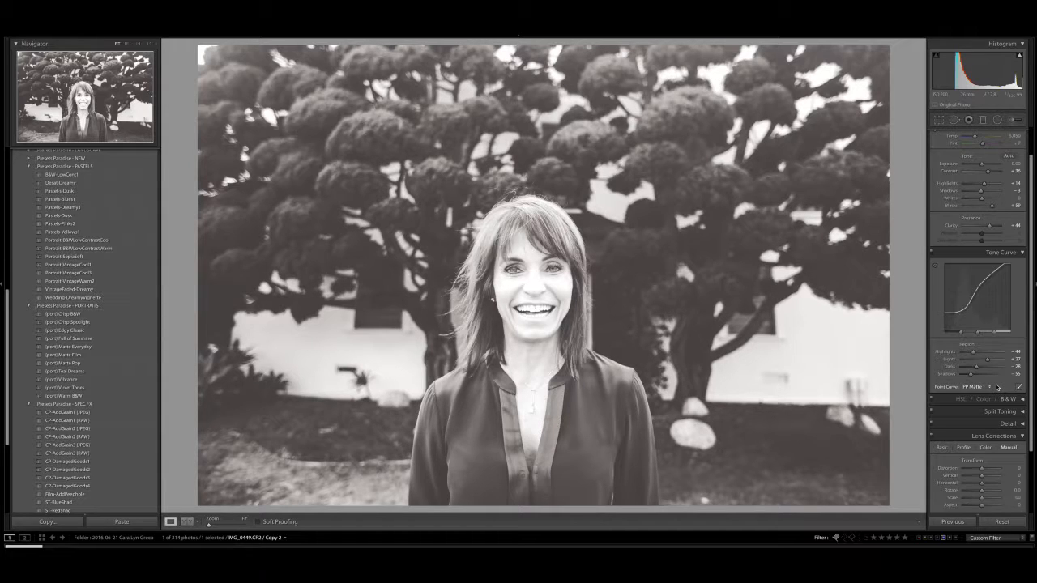
click(990, 387)
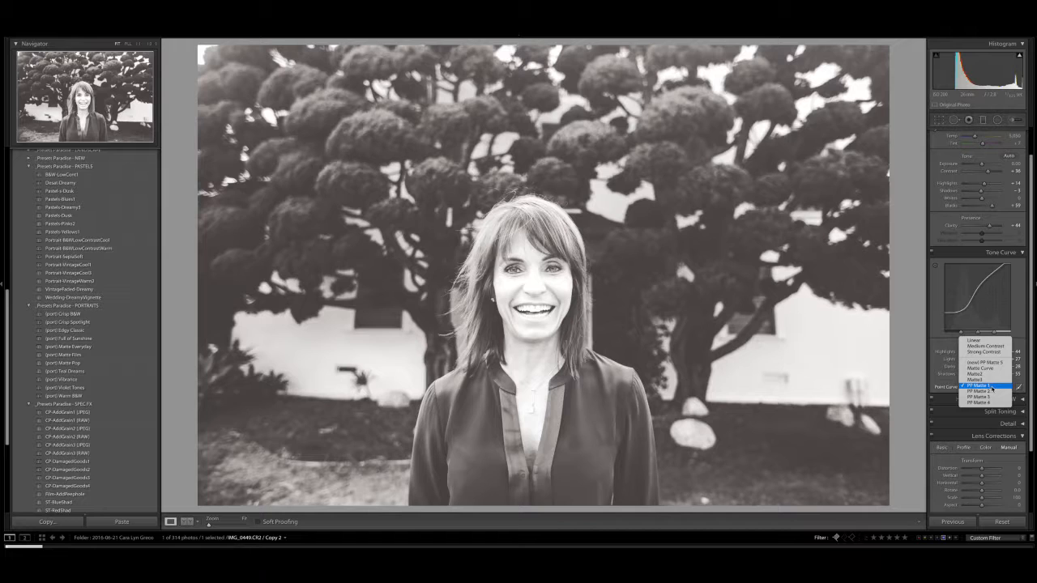
click(991, 387)
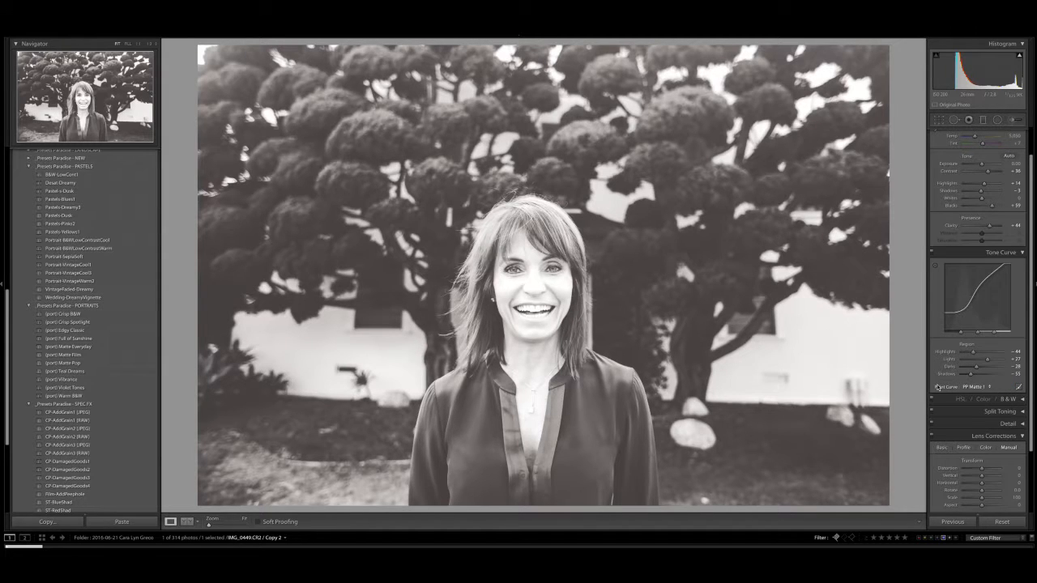
Step: Switch the tone curve to point curve editing and set its channel to RGB
click(1020, 388)
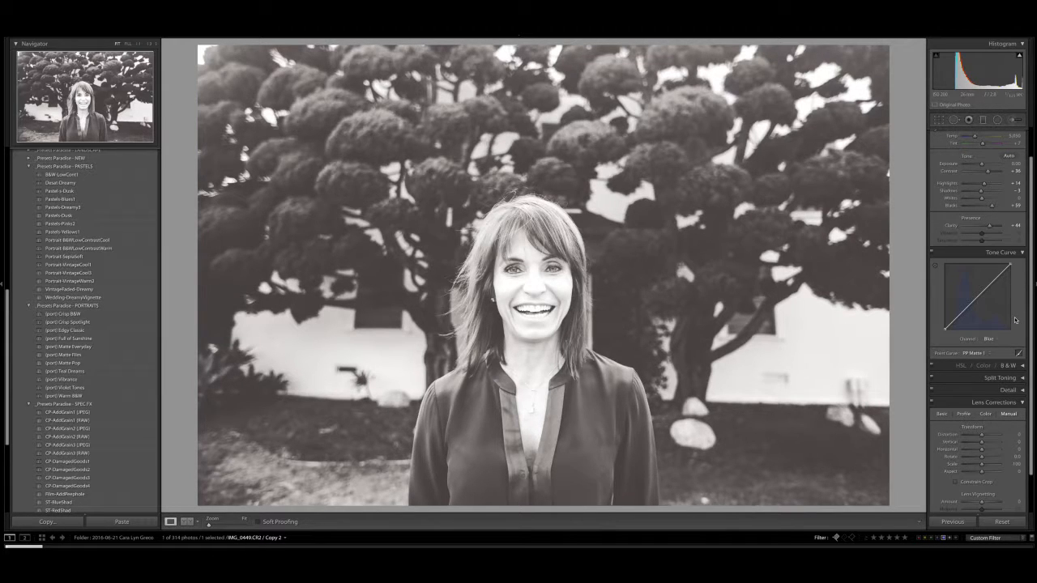
click(997, 341)
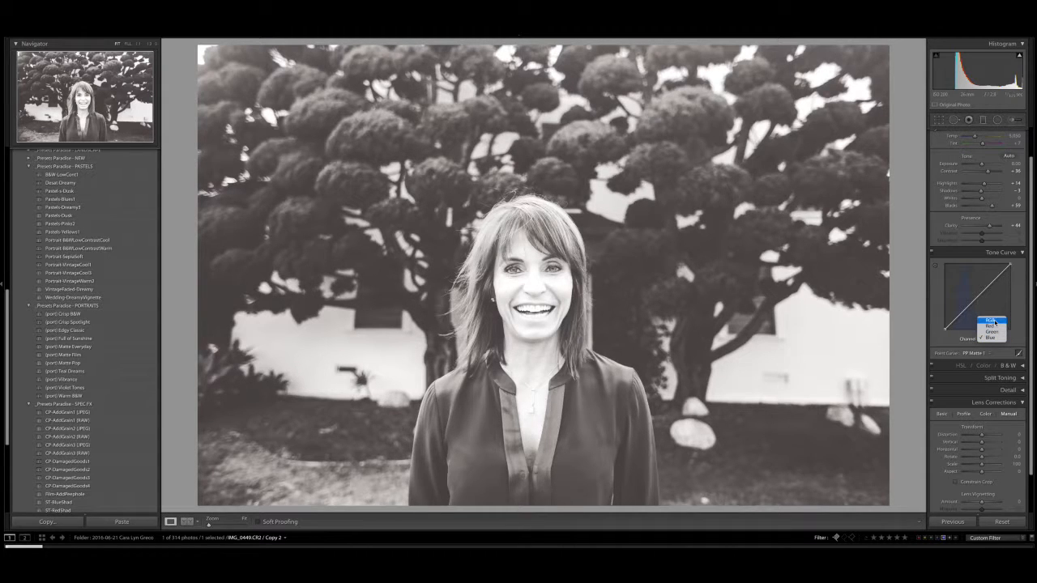
click(994, 322)
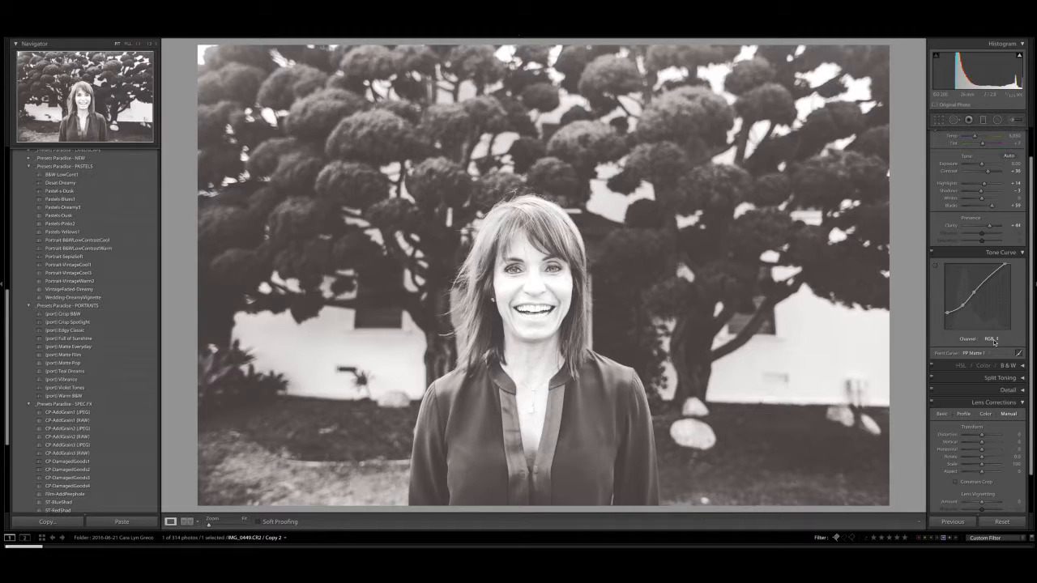
click(994, 340)
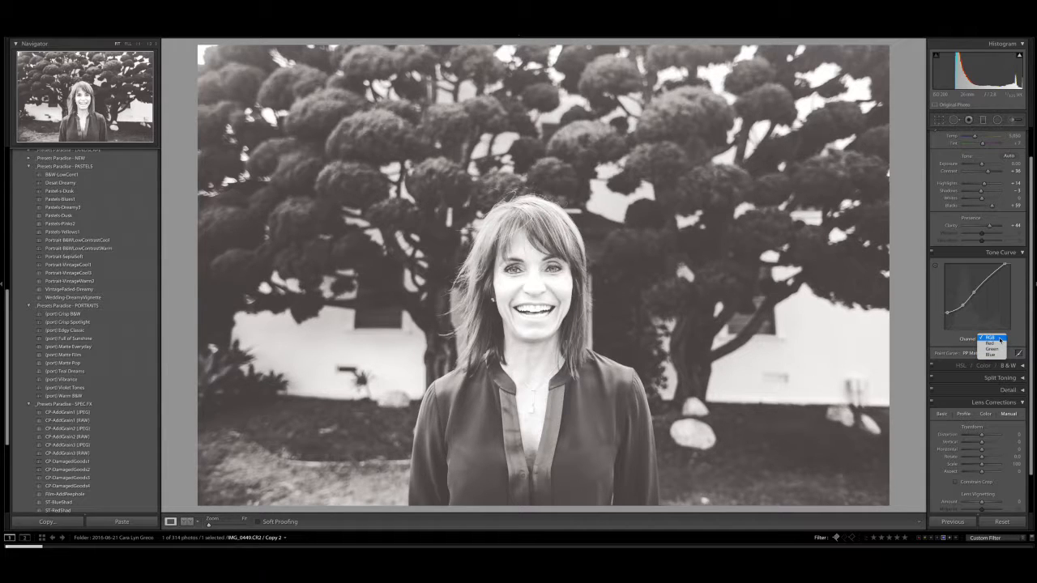
click(1001, 340)
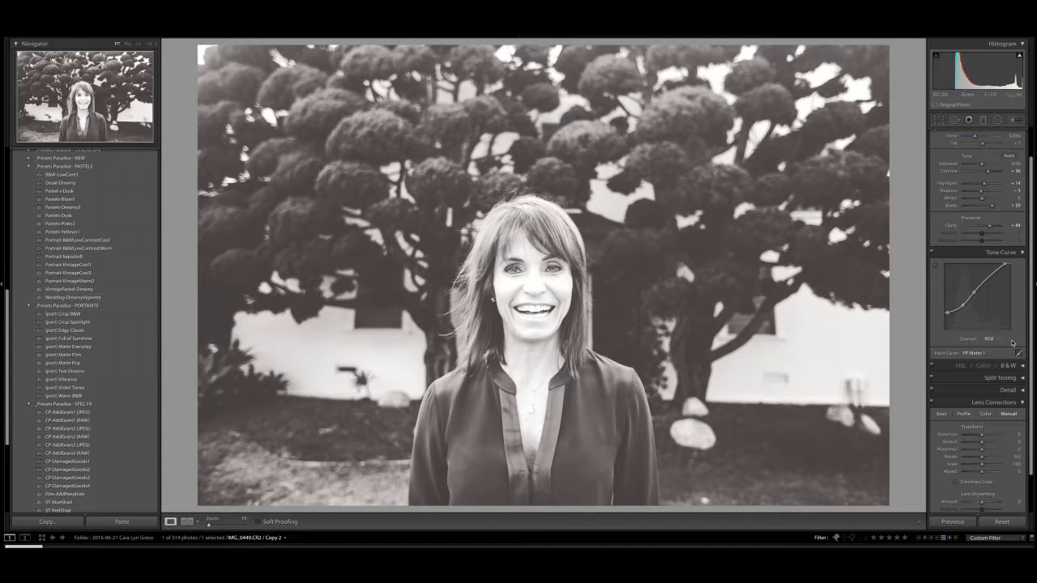
Step: Reshape the RGB point curve starting from PP Matte 1, pulling the midtones down and adding a point in the highlights
click(965, 354)
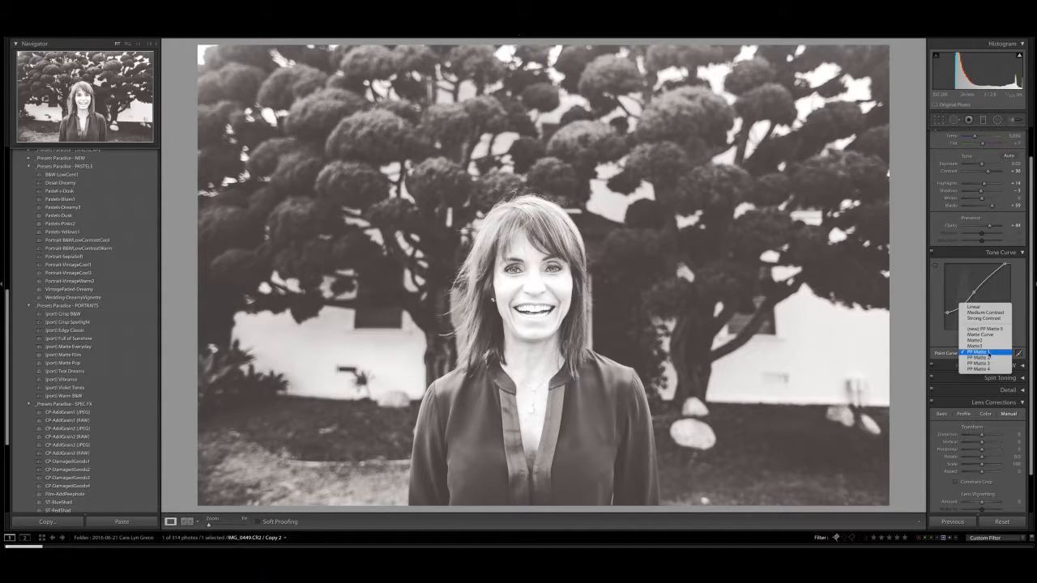
click(995, 354)
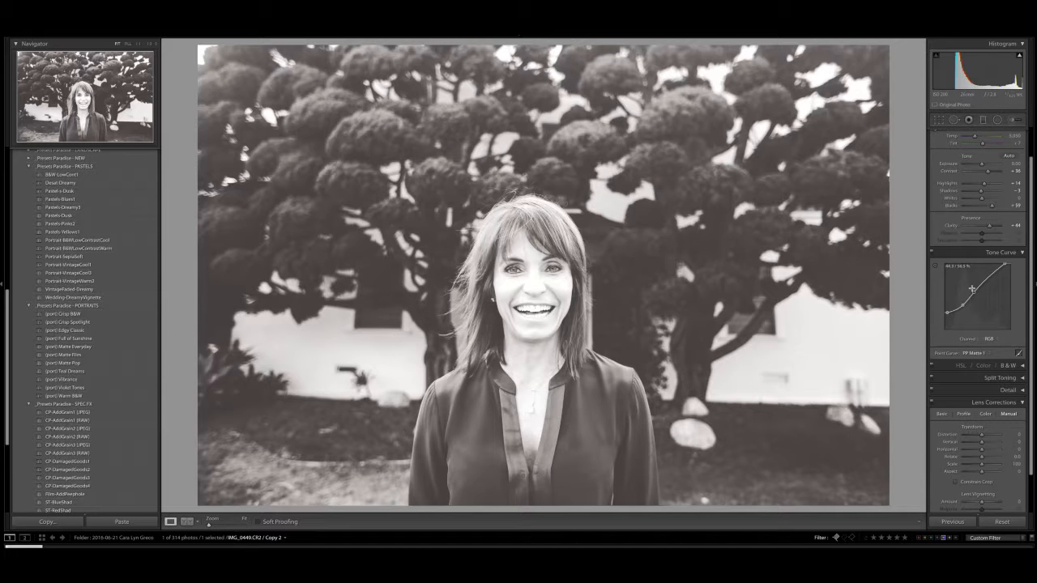
drag(973, 295, 977, 293)
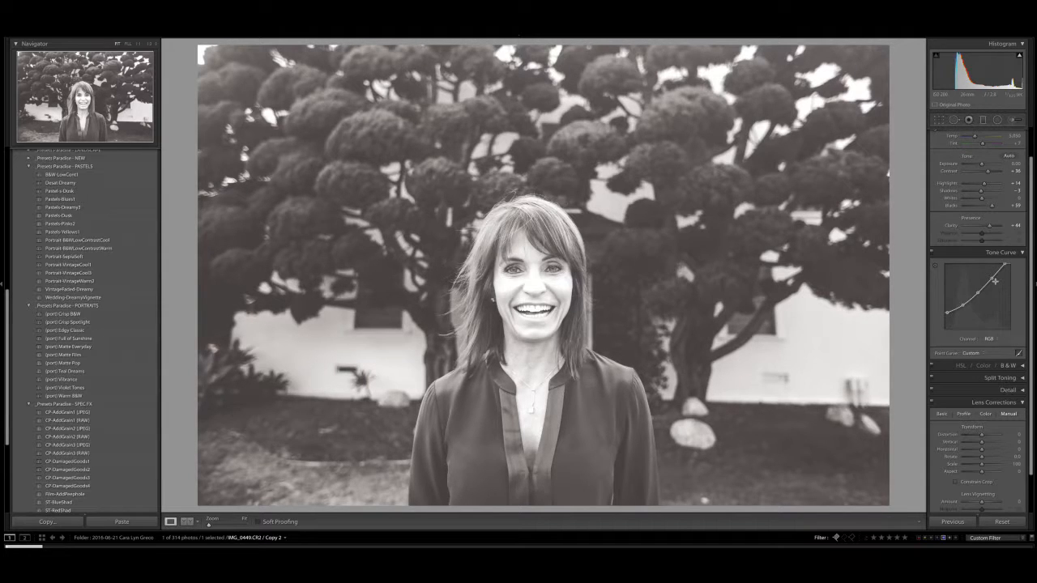
mouse_move(992, 279)
mouse_down()
mouse_move(981, 270)
mouse_move(987, 281)
mouse_up()
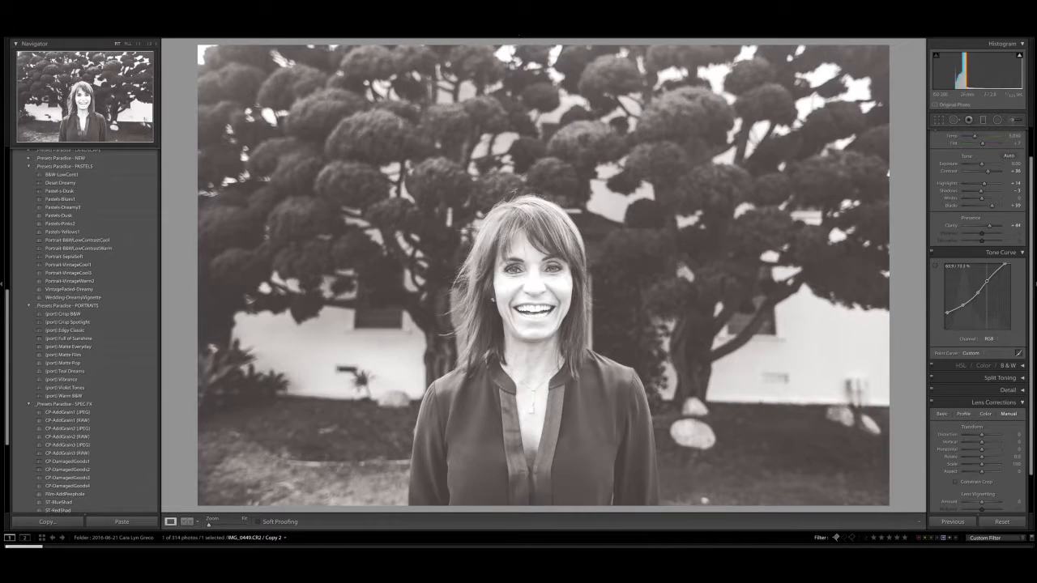
drag(985, 280, 986, 281)
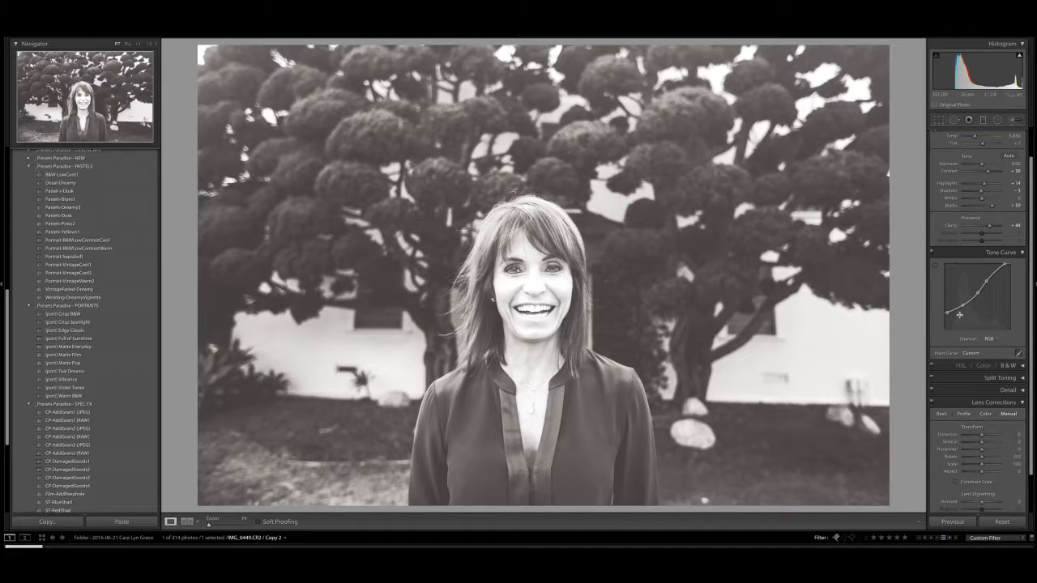
Step: Save the customized point curve as "test" and select it from the point curve presets
click(983, 355)
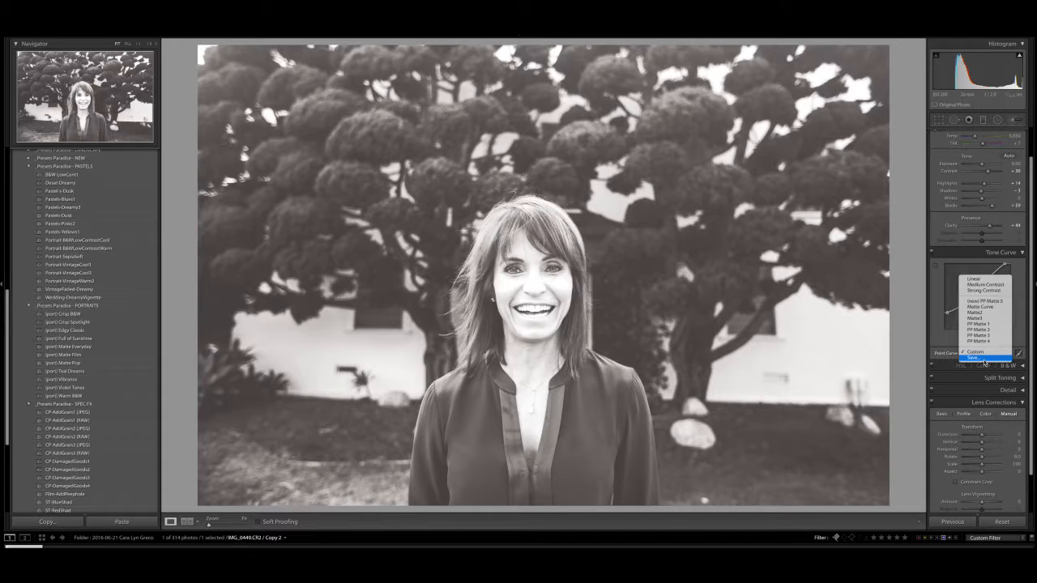
click(999, 361)
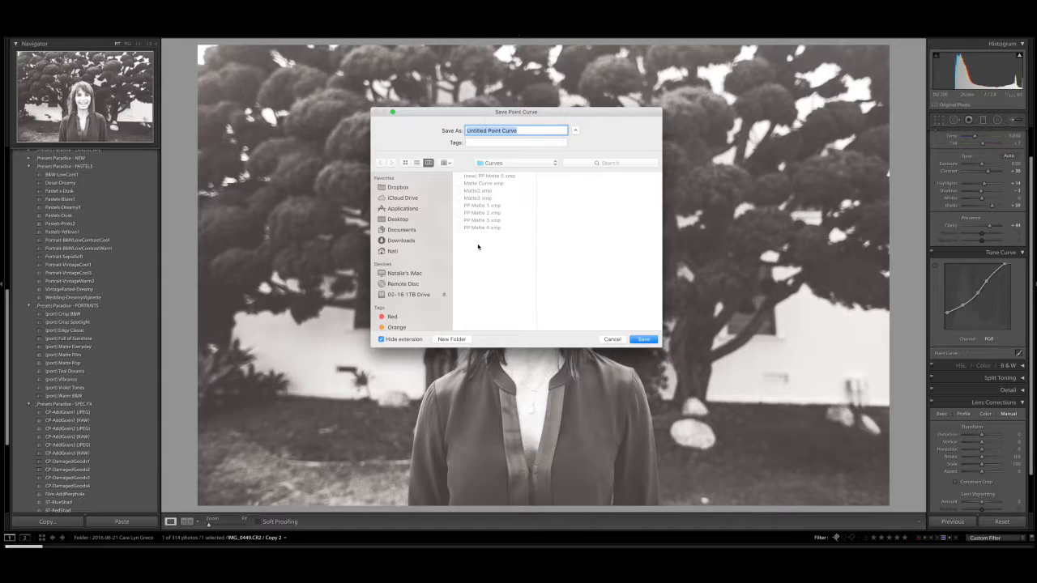
text(test)
click(648, 339)
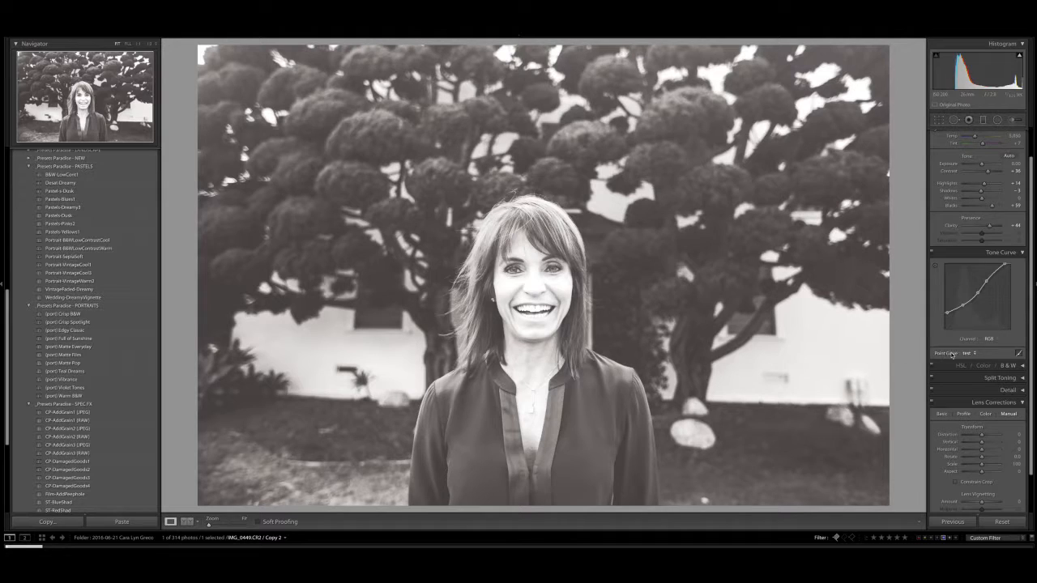
click(972, 354)
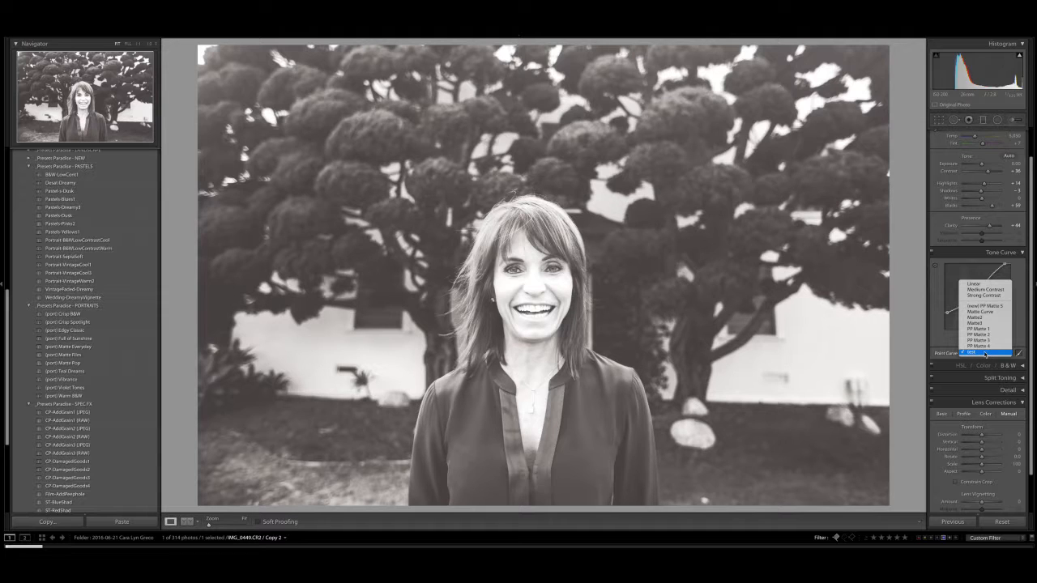
click(985, 354)
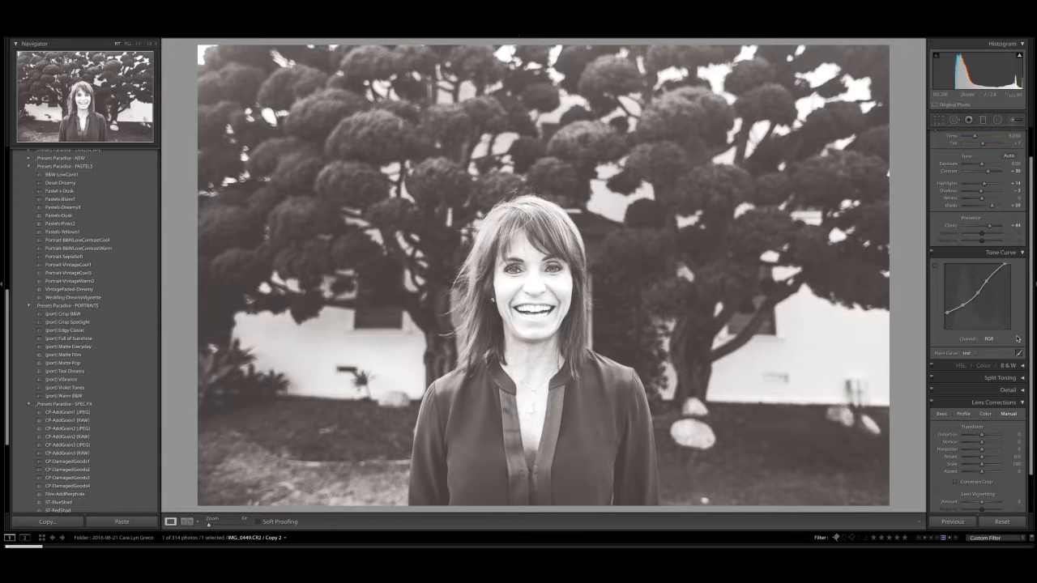
Step: Set the point curve back to PP Matte 1 and return the tone curve to its region sliders
click(968, 354)
click(970, 330)
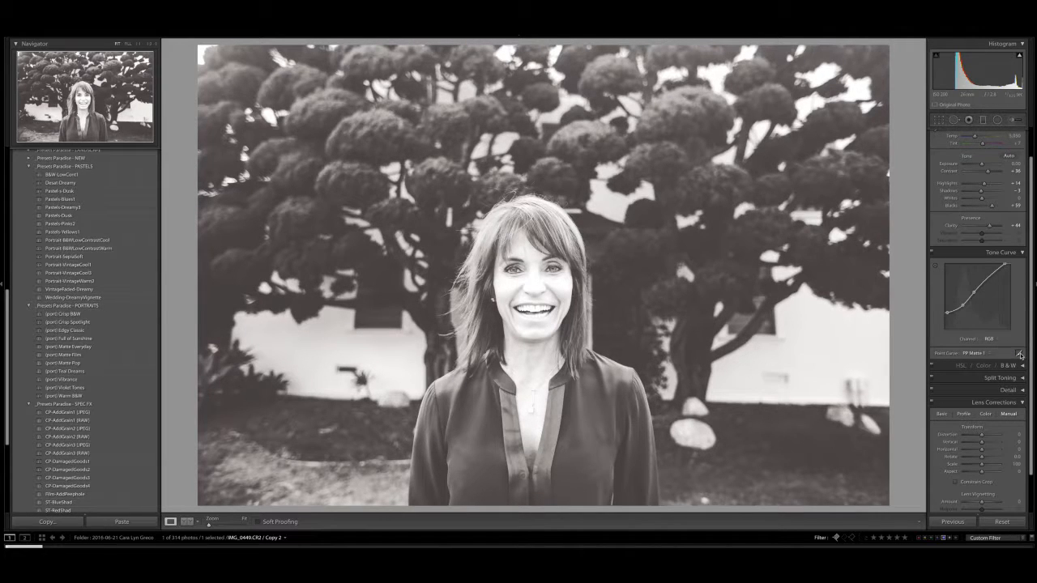
click(1019, 355)
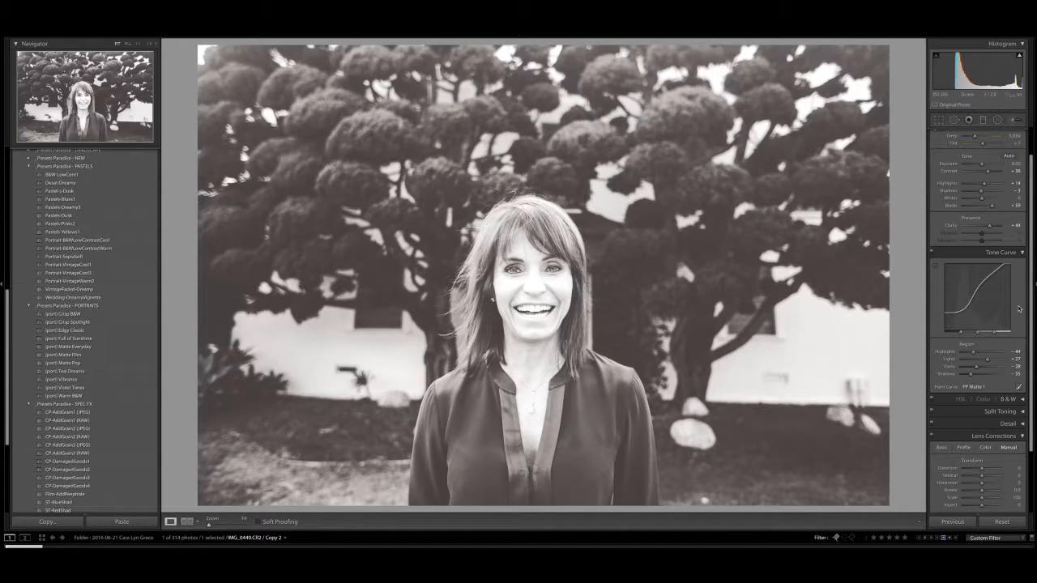
Step: Apply the (port) Crisp Spotlight preset to the portrait and try the PP Matte 1 point curve on it
click(63, 325)
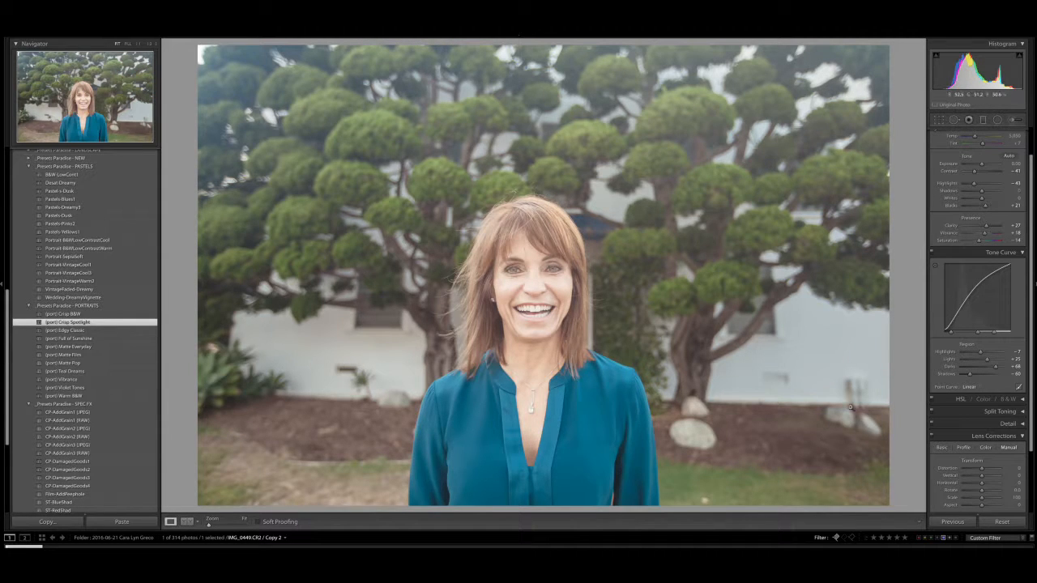
click(970, 387)
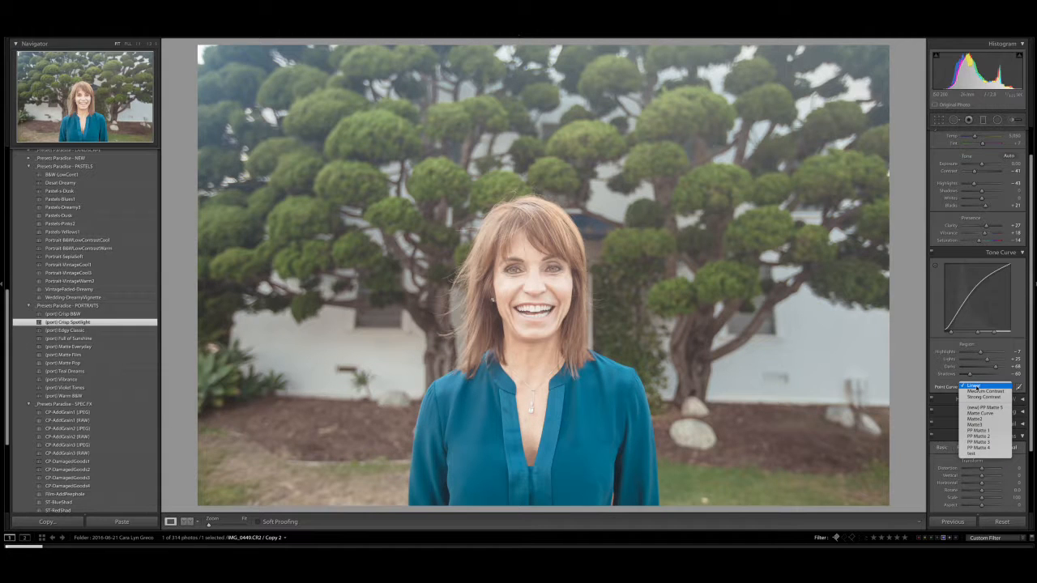
click(978, 430)
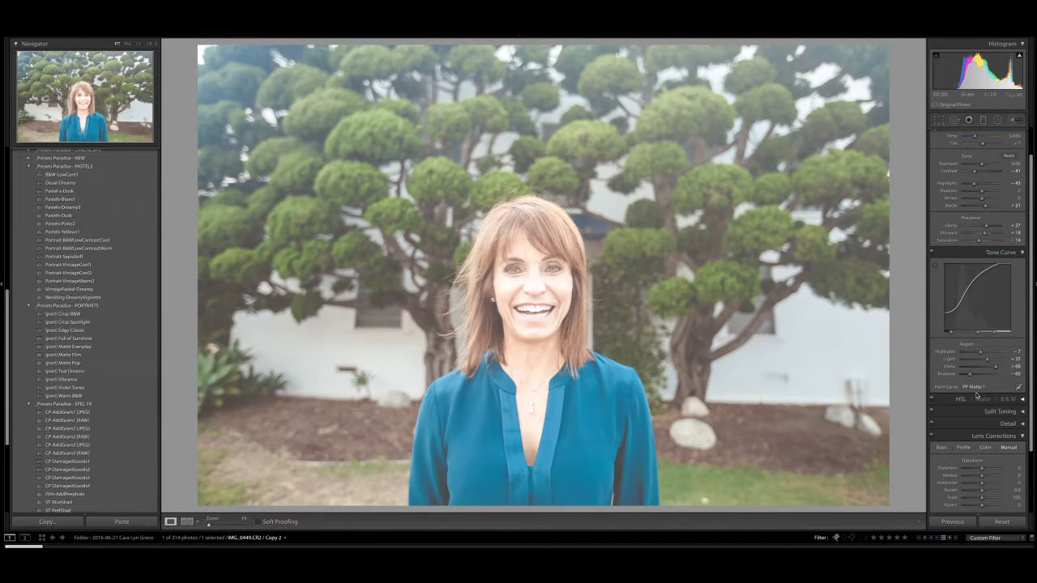
Step: Try the PP Matte 4, PP Matte 3 and PP Matte 2 point curves on the color portrait
click(974, 387)
click(978, 405)
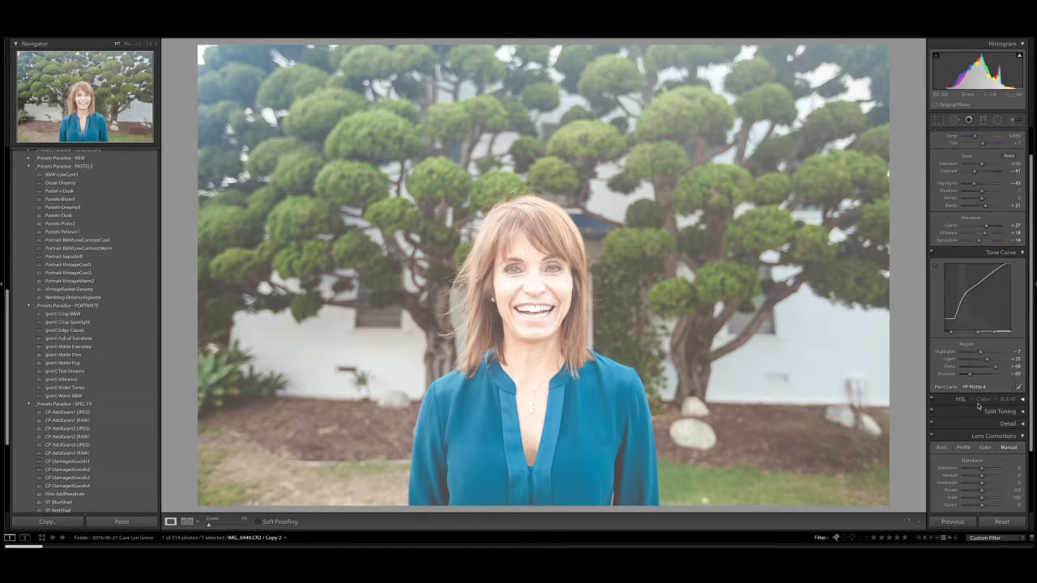
click(974, 388)
click(979, 386)
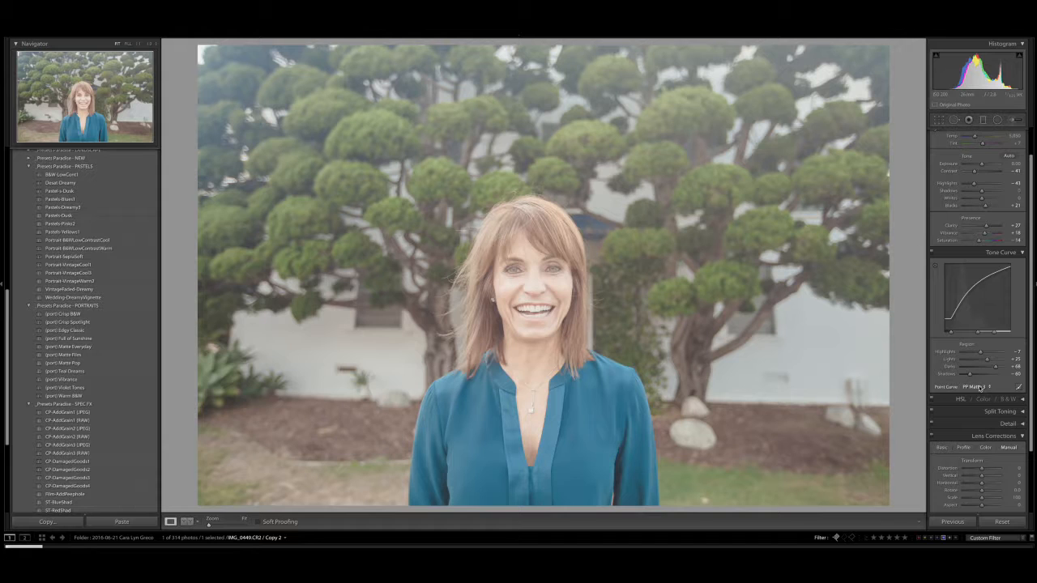
click(979, 388)
click(979, 381)
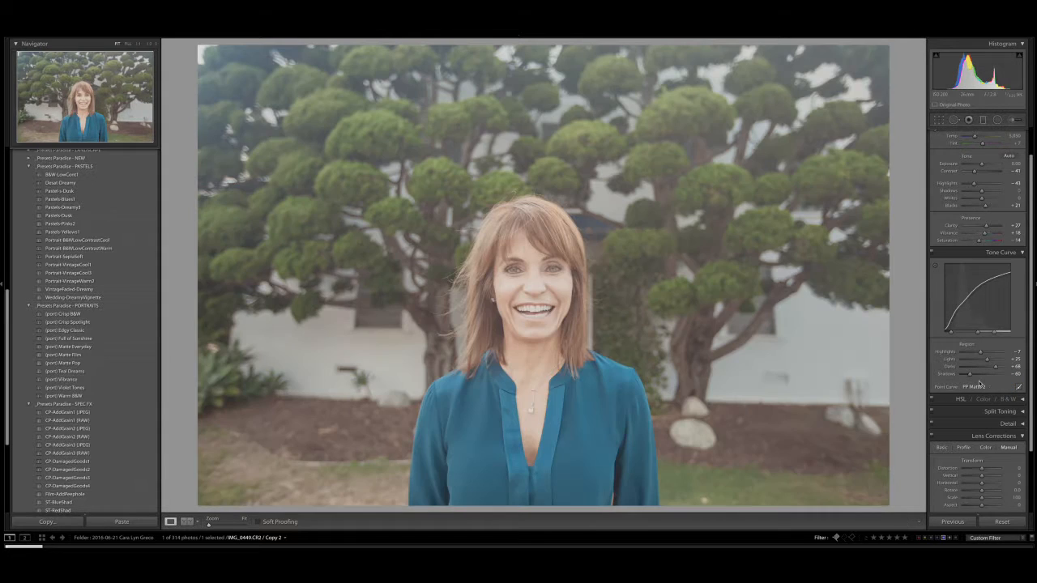
Step: Set the color portrait's point curve to PP Matte 3 and the tone curve's Darks to +23
click(979, 383)
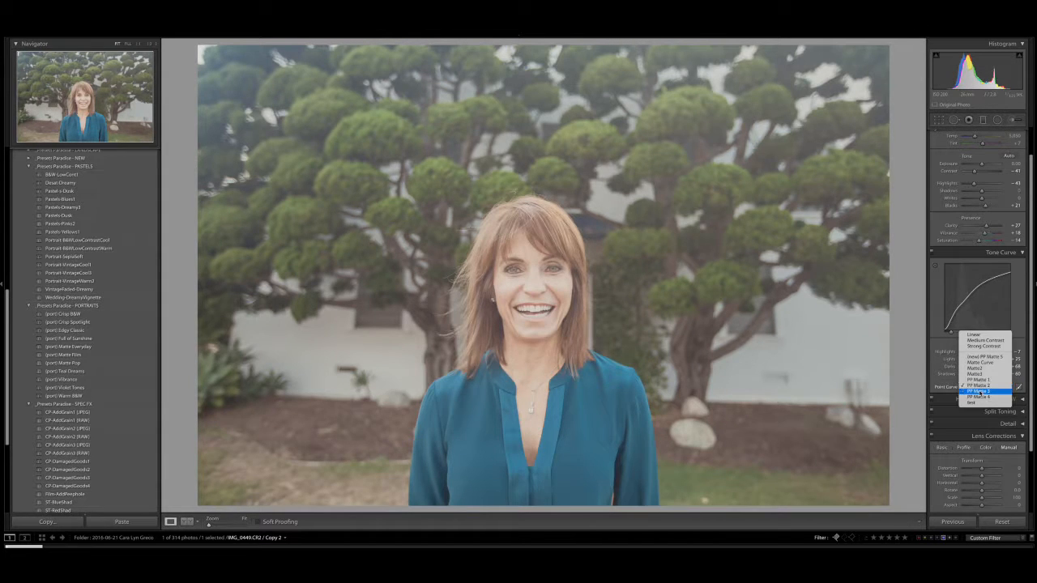
click(980, 379)
drag(995, 368, 986, 368)
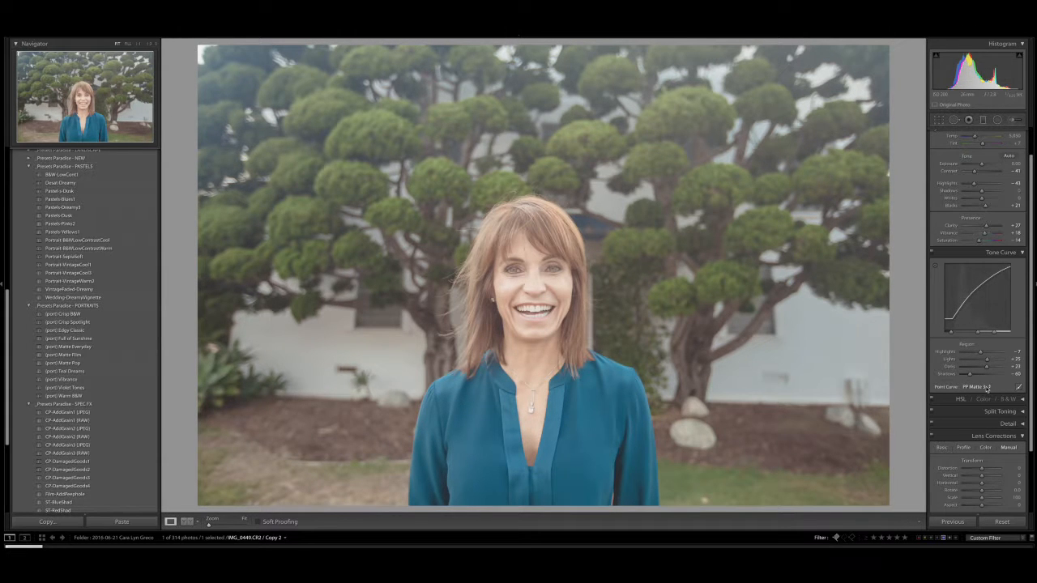
Step: Switch to point curve editing and shape the RGB curve into a steep S with lowered shadows and raised highlights
click(1020, 388)
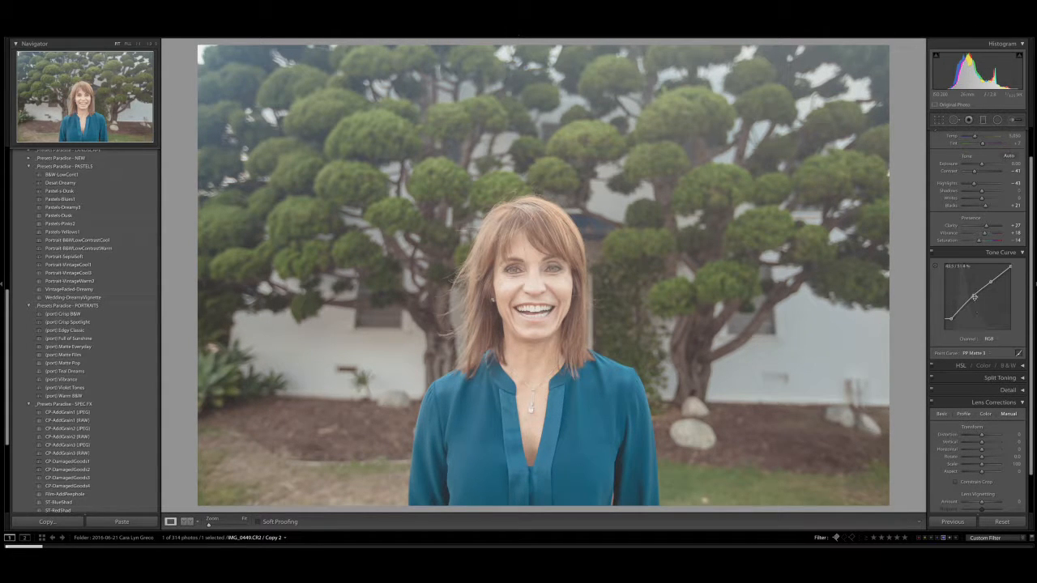
drag(974, 296, 954, 324)
drag(991, 282, 990, 278)
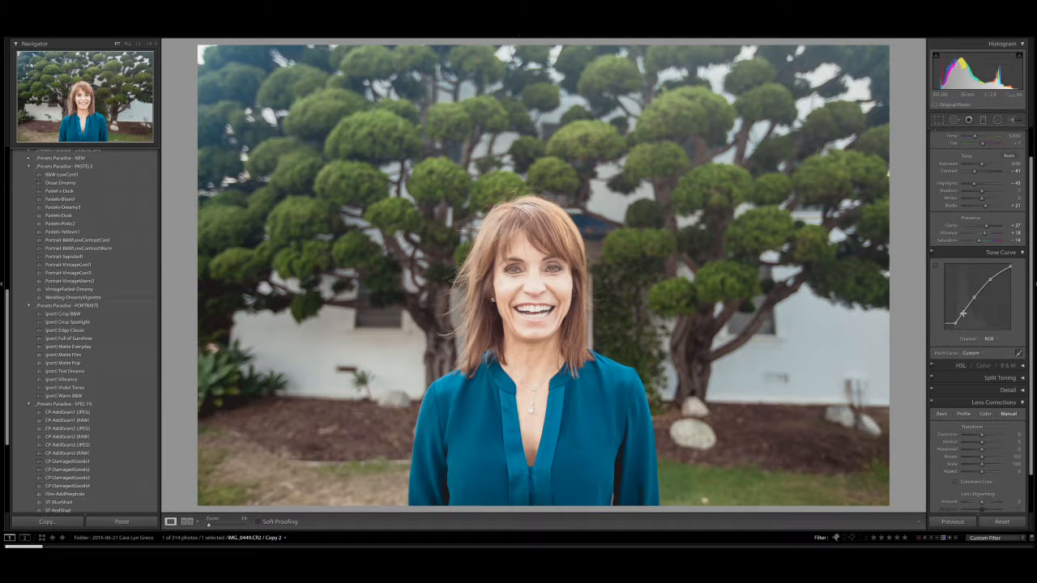
drag(963, 313, 965, 315)
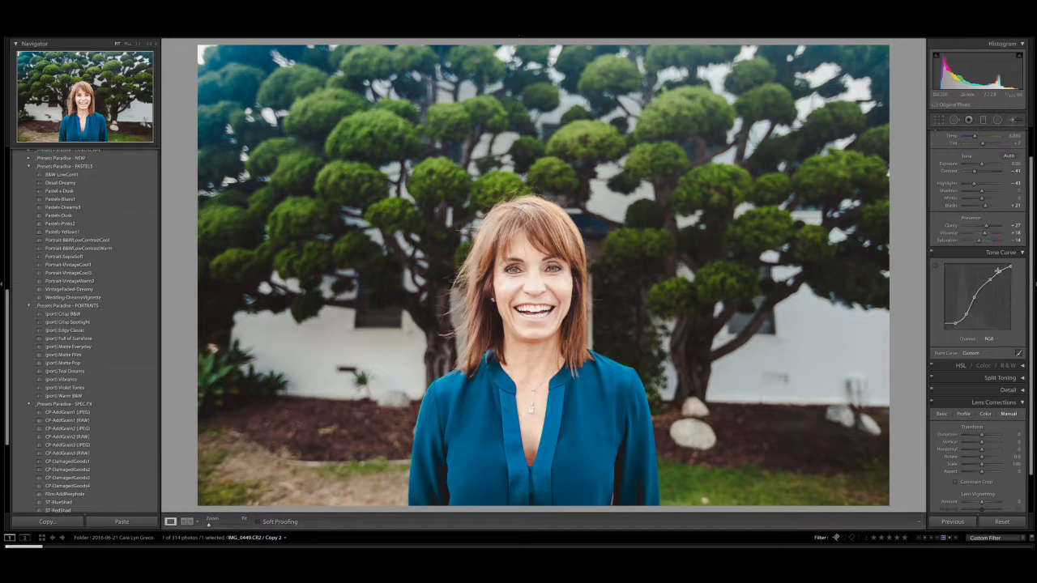
Step: Save the new point curve as "test2" and select it from the point curve presets in the region slider view
click(983, 354)
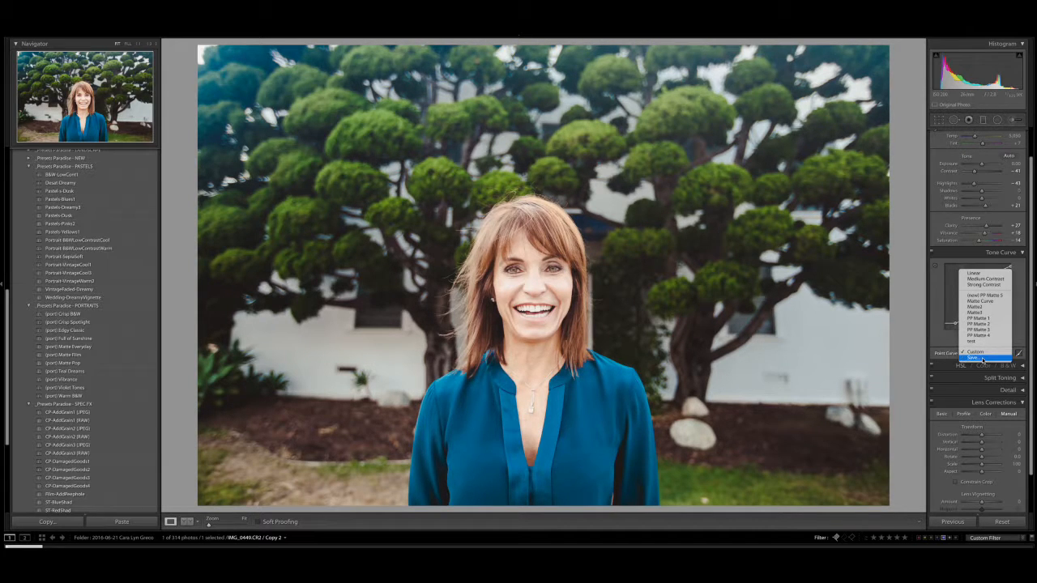
click(982, 358)
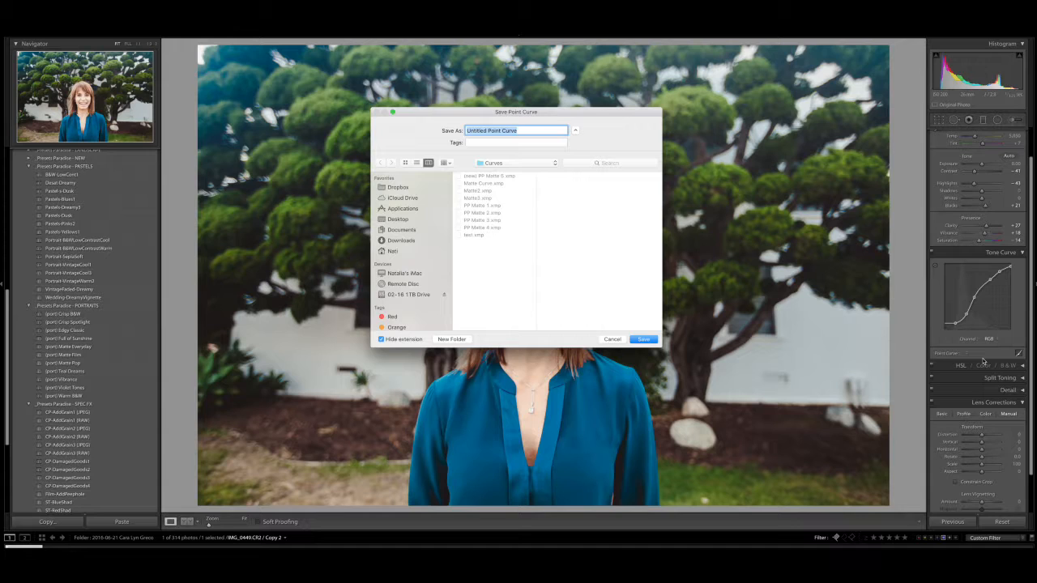
text(test2)
key(Return)
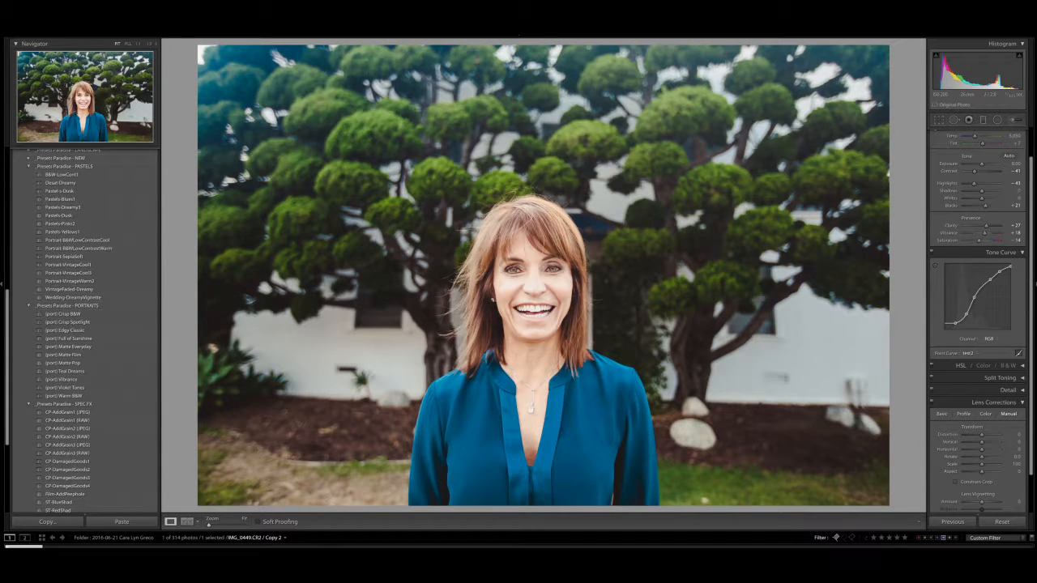
click(1019, 354)
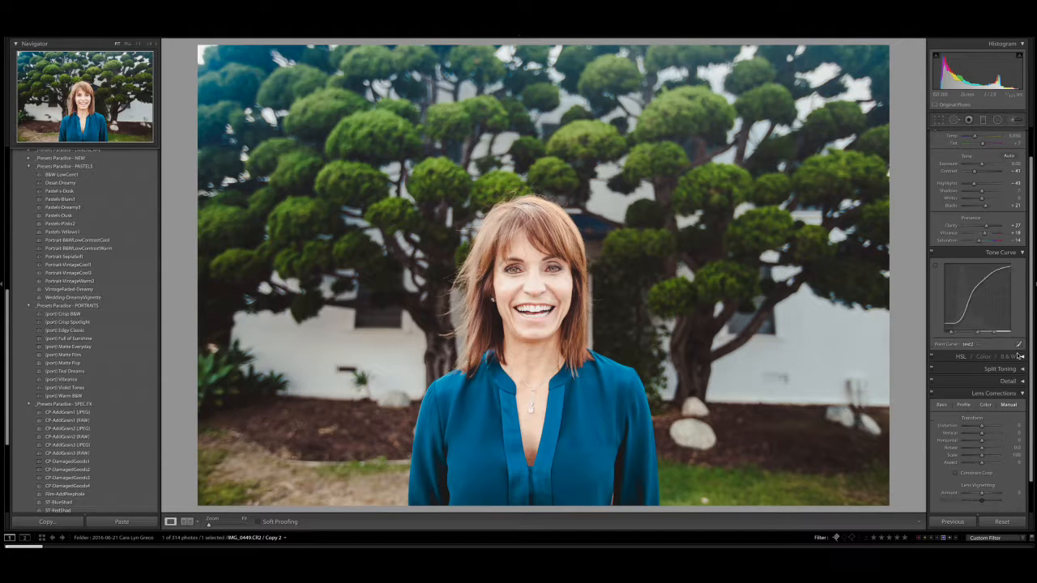
click(970, 387)
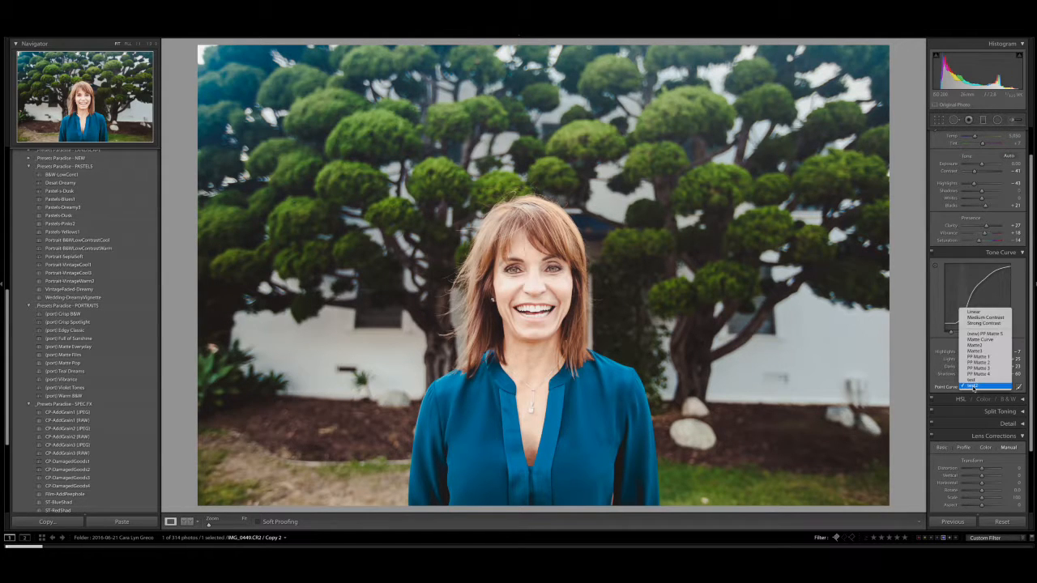
click(972, 387)
Step: Edit the Red channel's point curve, lowering its deepest shadows and raising its midtones and highlights
click(1018, 387)
click(994, 339)
click(996, 345)
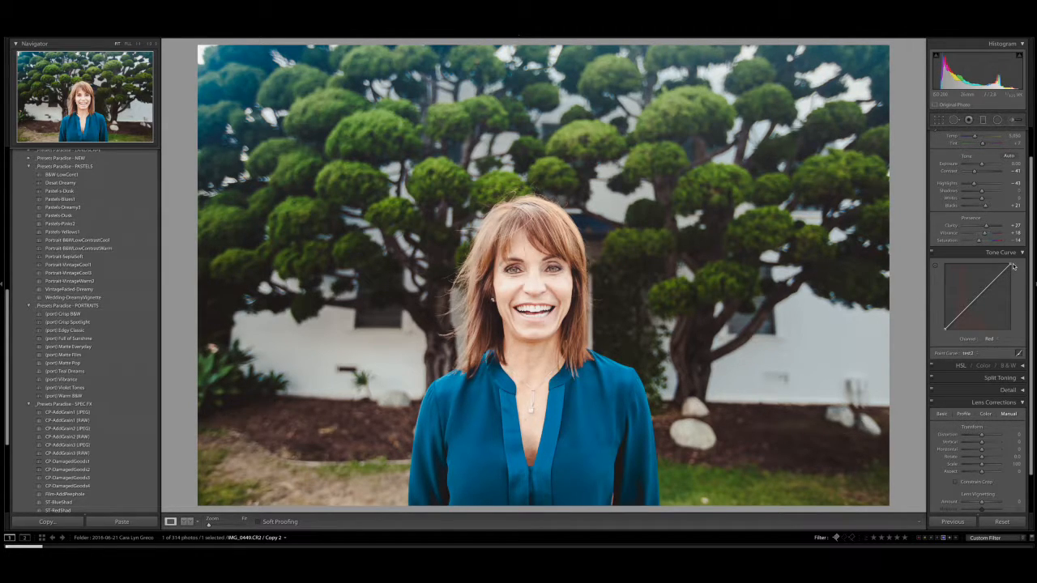
drag(968, 309, 968, 304)
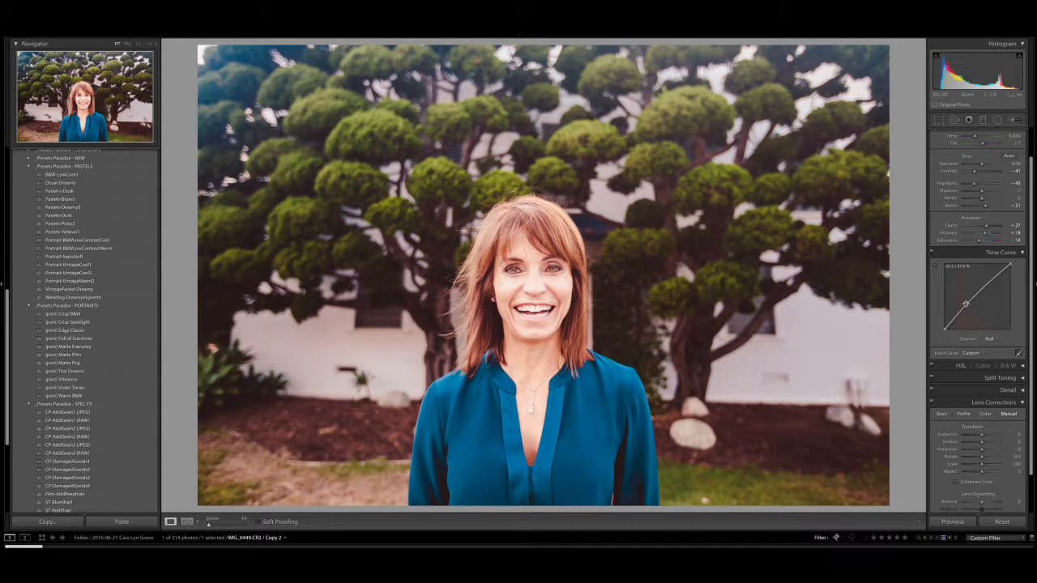
drag(966, 304, 991, 278)
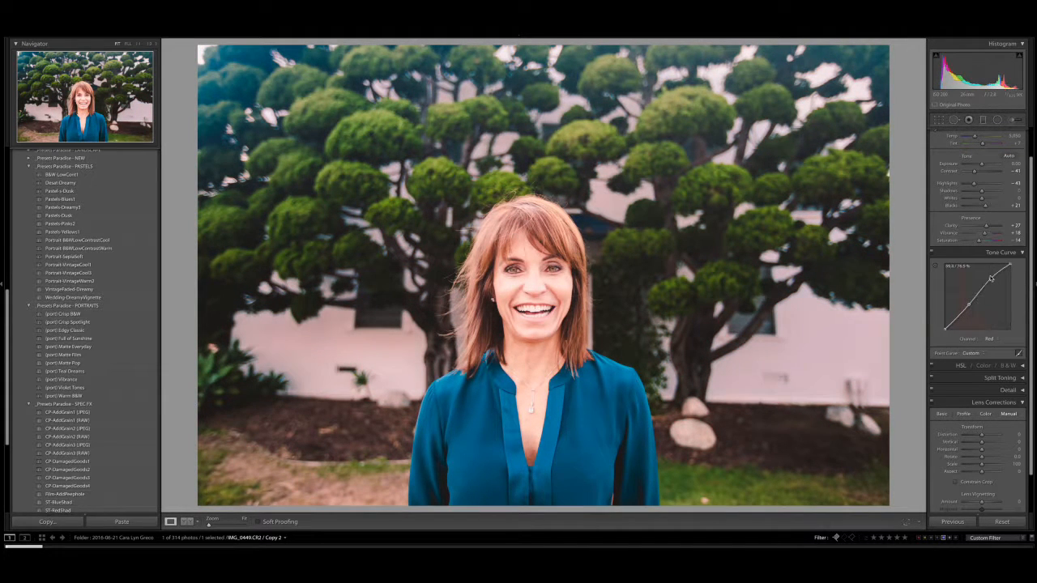
drag(959, 316, 997, 273)
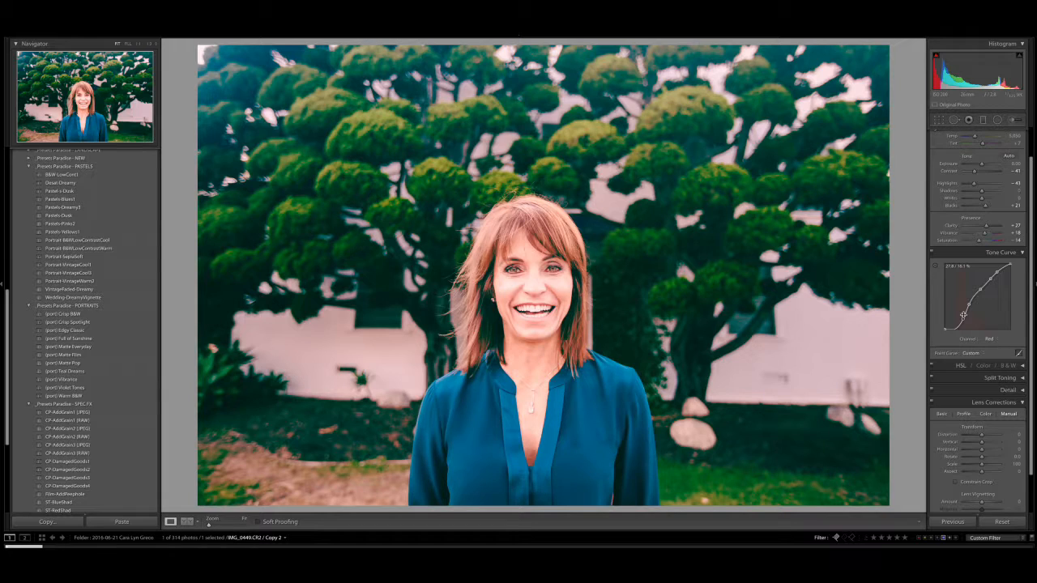
Step: Edit the Blue channel's point curve, adding points that bend its shadows, midtones and highlights
click(989, 341)
click(997, 343)
click(995, 341)
click(995, 347)
drag(987, 285, 960, 316)
drag(1003, 274, 999, 269)
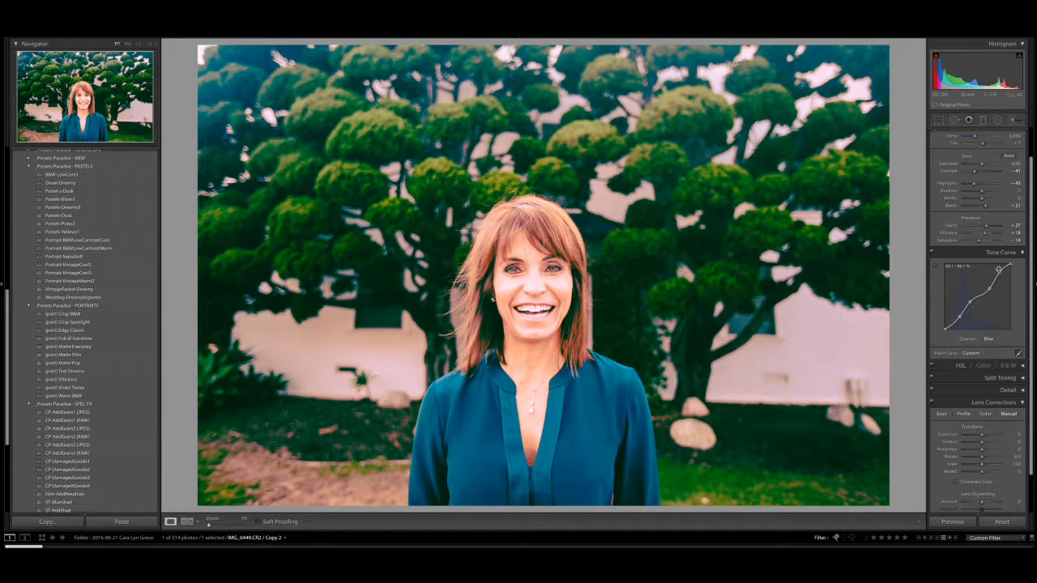
Step: Return the tone curve to its region sliders and expand the HSL adjustments
click(1018, 353)
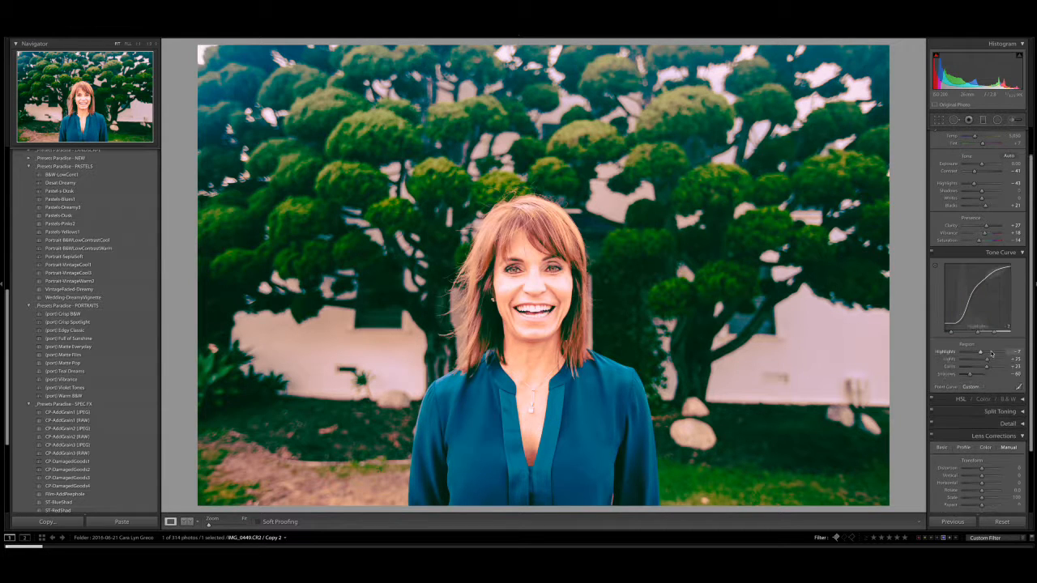
click(944, 400)
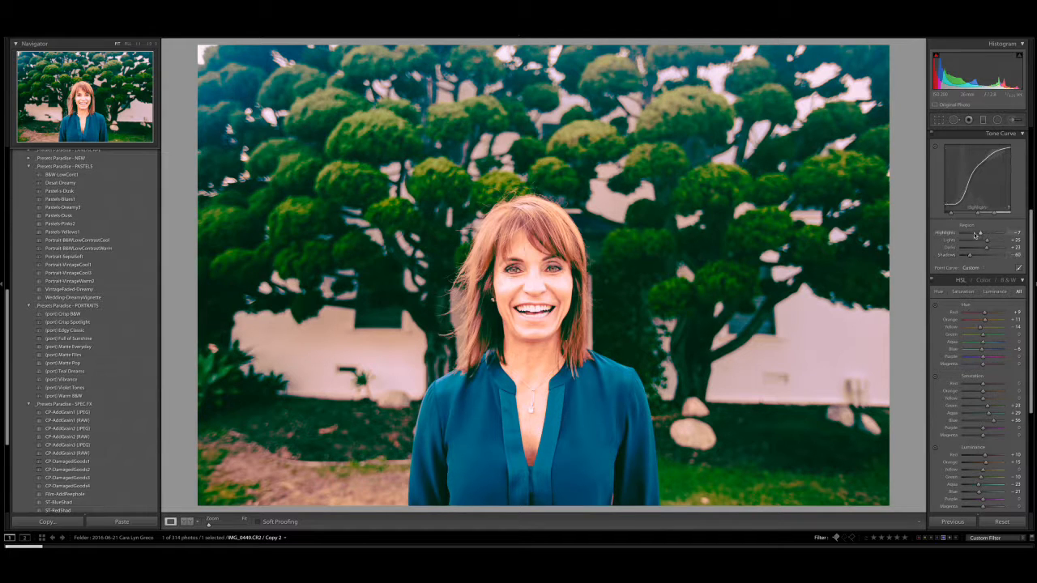
Step: Collapse the HSL adjustments and expand the Split Toning settings
click(945, 281)
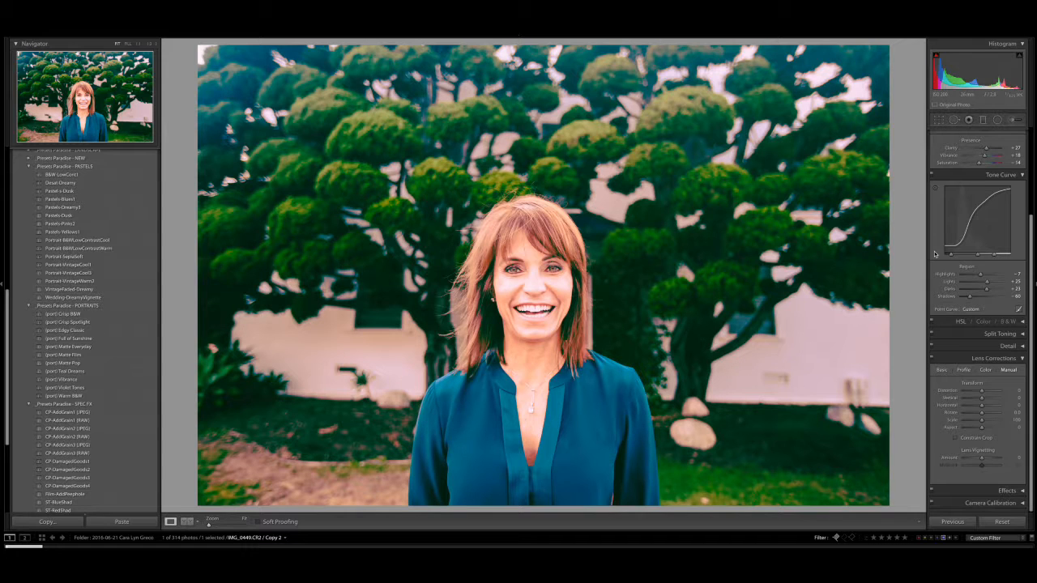
click(950, 335)
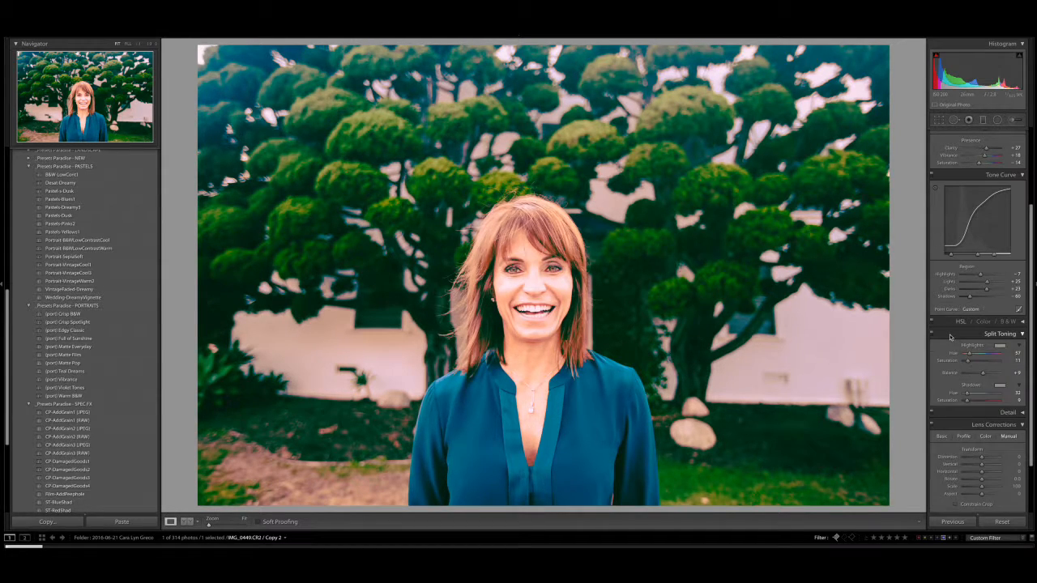
Step: Raise the Blue saturation in the HSL adjustments to about +77 and collapse them again
click(948, 324)
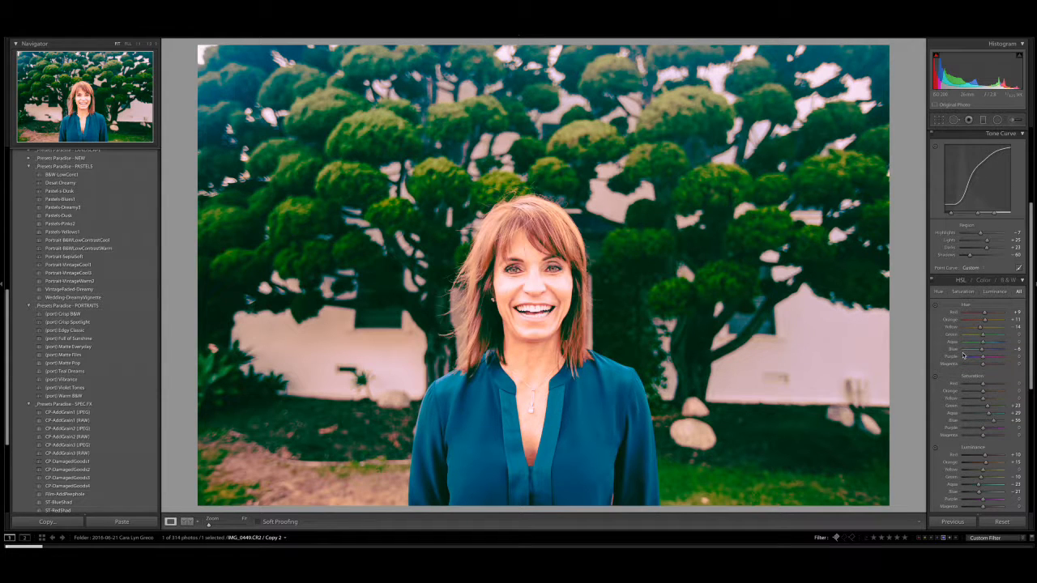
mouse_move(994, 423)
mouse_down()
mouse_move(981, 423)
mouse_move(1001, 423)
mouse_up()
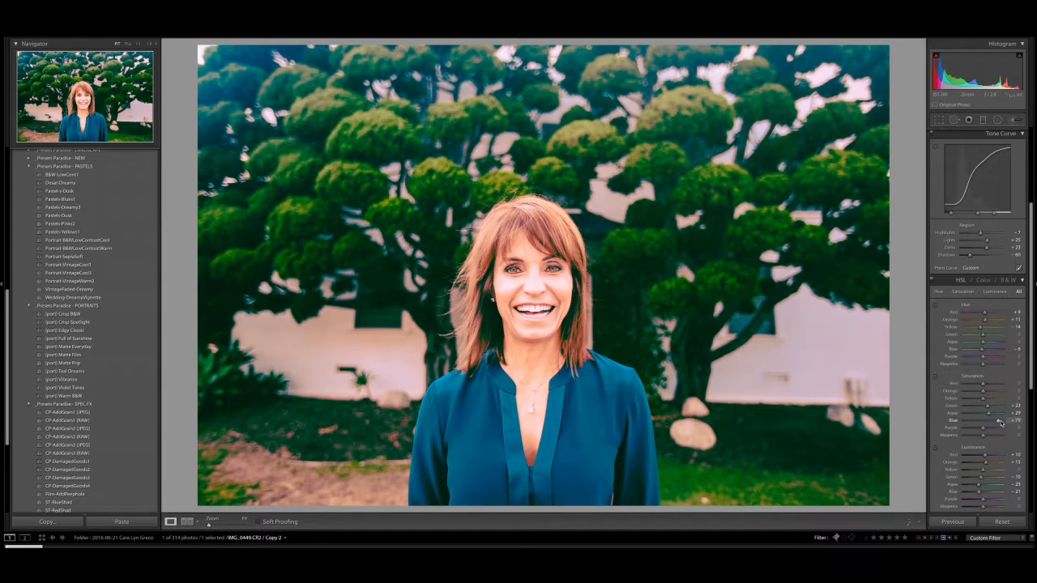
click(944, 282)
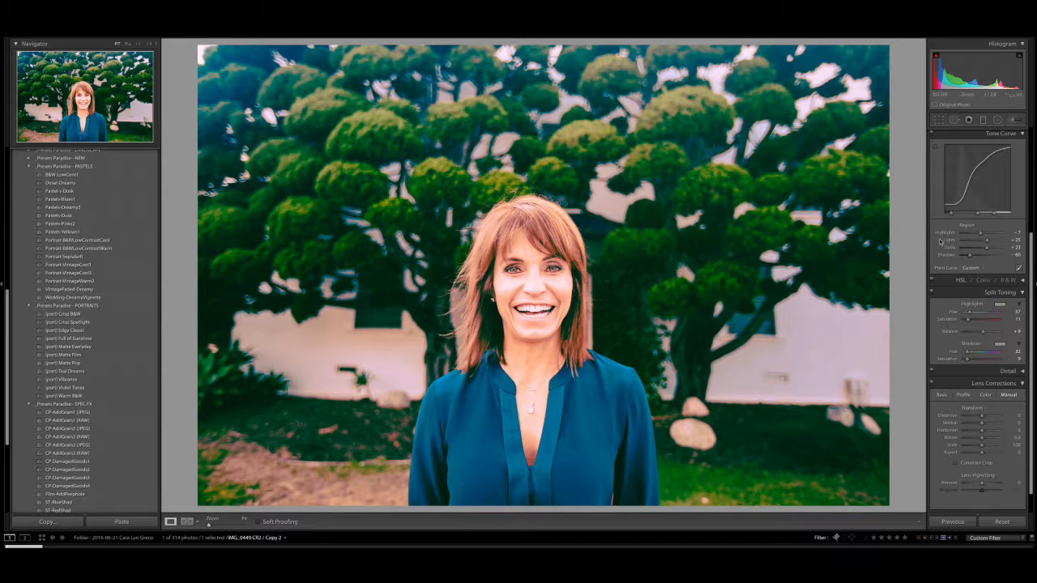
scroll(938, 245, up, 3)
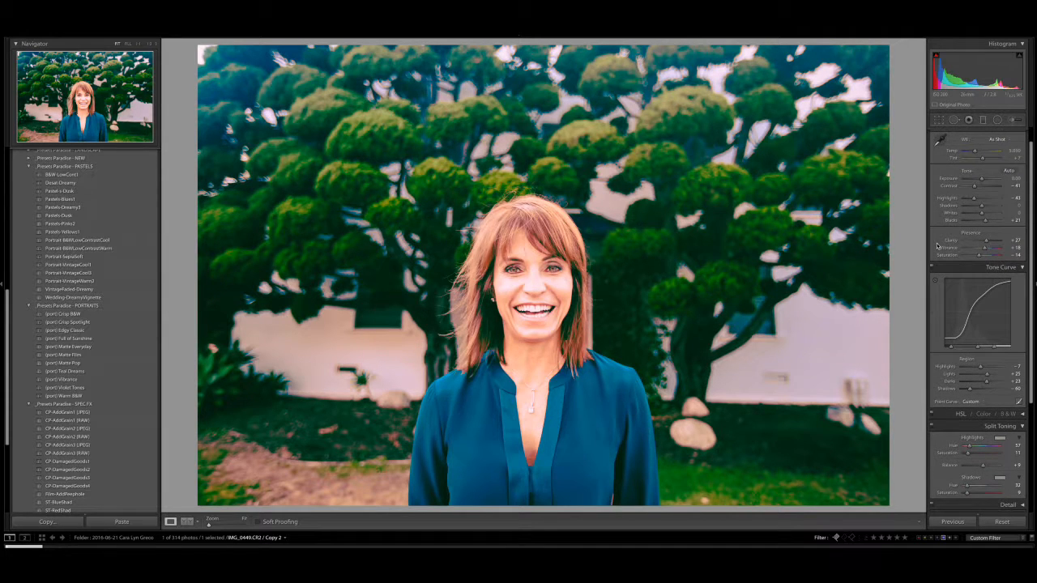